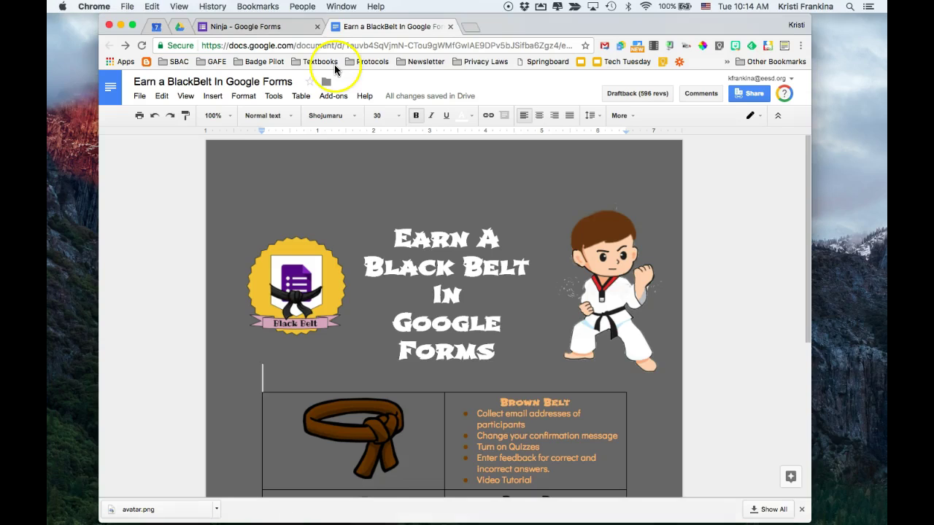
- Bring the browser back into focus, leaving the Black Belt guide document
click(250, 30)
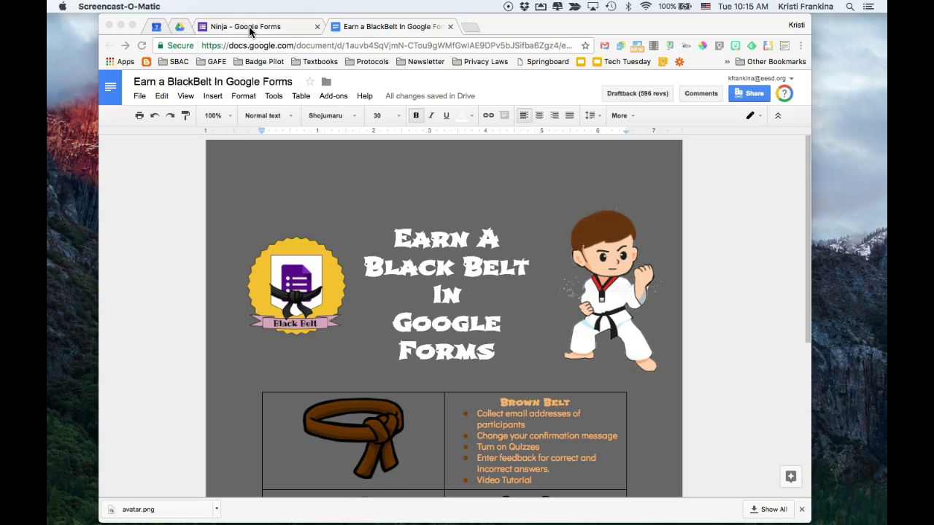
- Switch to the Ninja form and open its settings
click(267, 27)
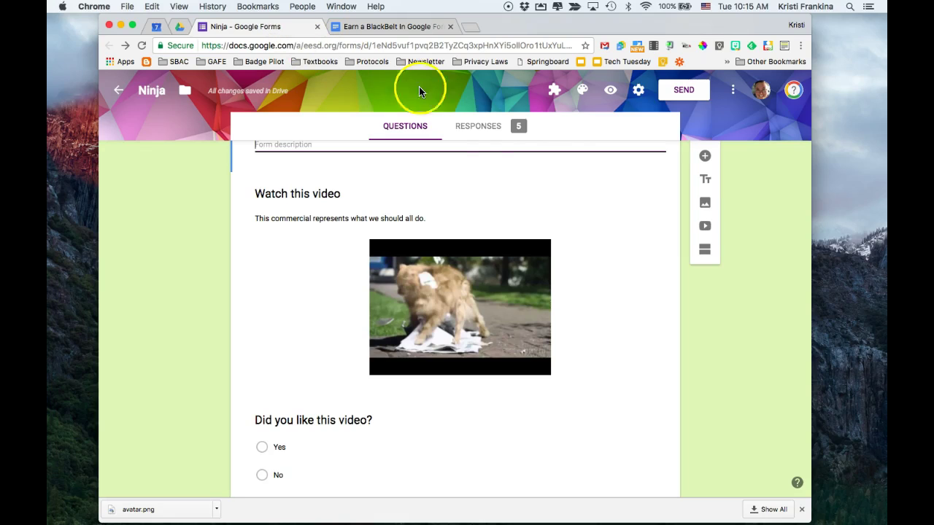
click(638, 102)
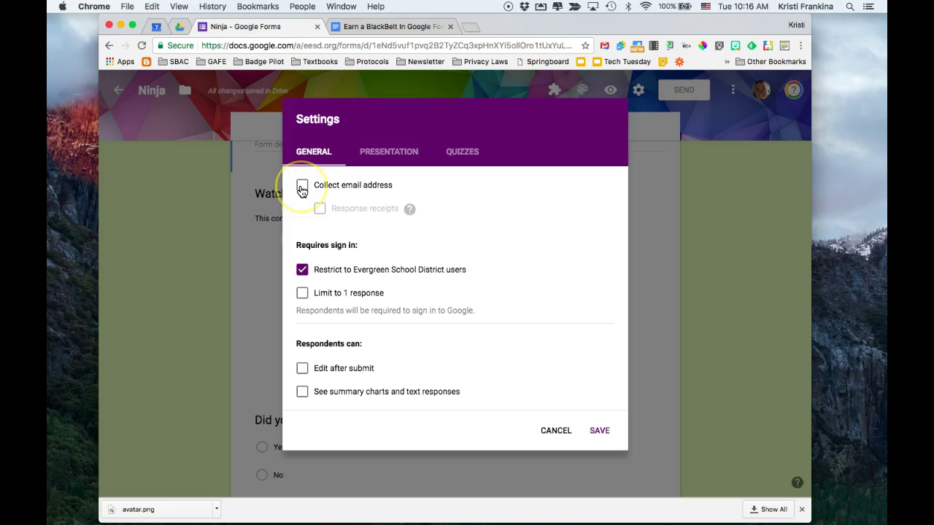
- Collect respondents' email addresses, and toggle response receipts on and back off
click(302, 187)
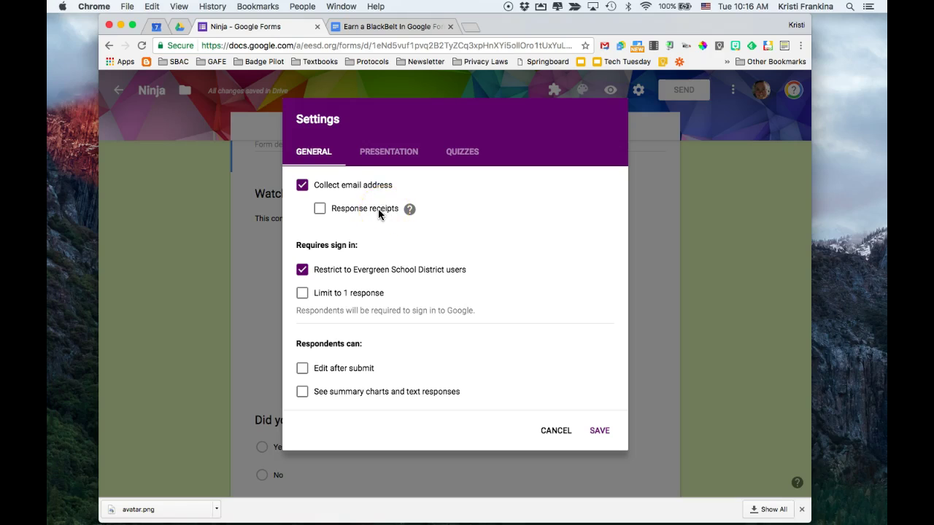
click(321, 210)
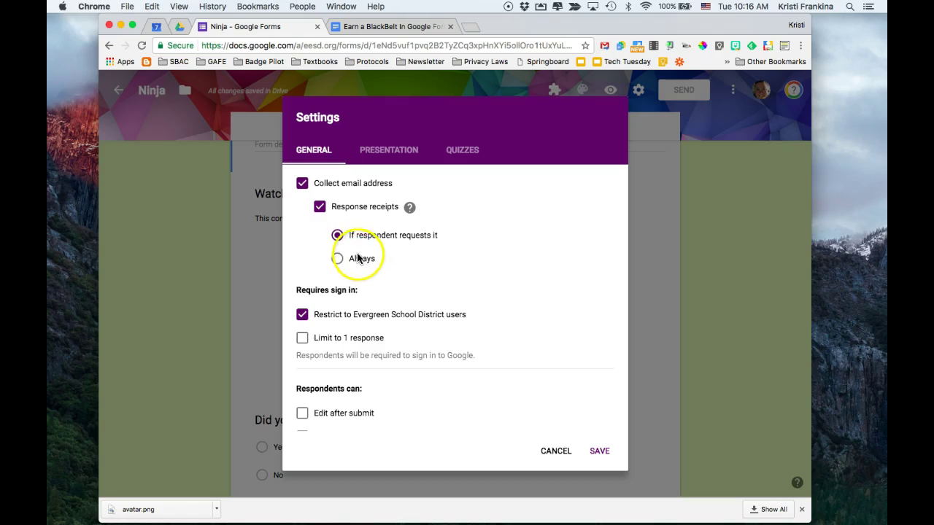
click(320, 208)
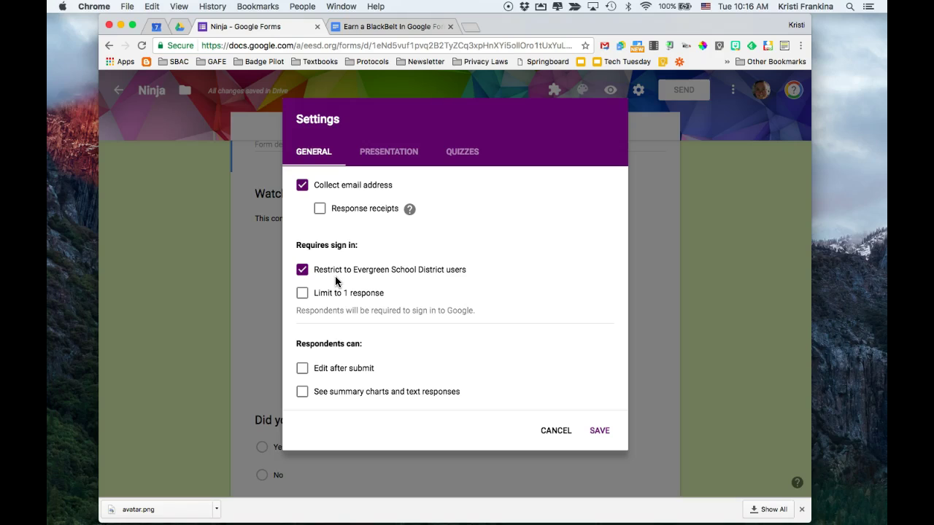
- Keep sign-in restricted to Evergreen School District users and leave one-response limit off
click(335, 276)
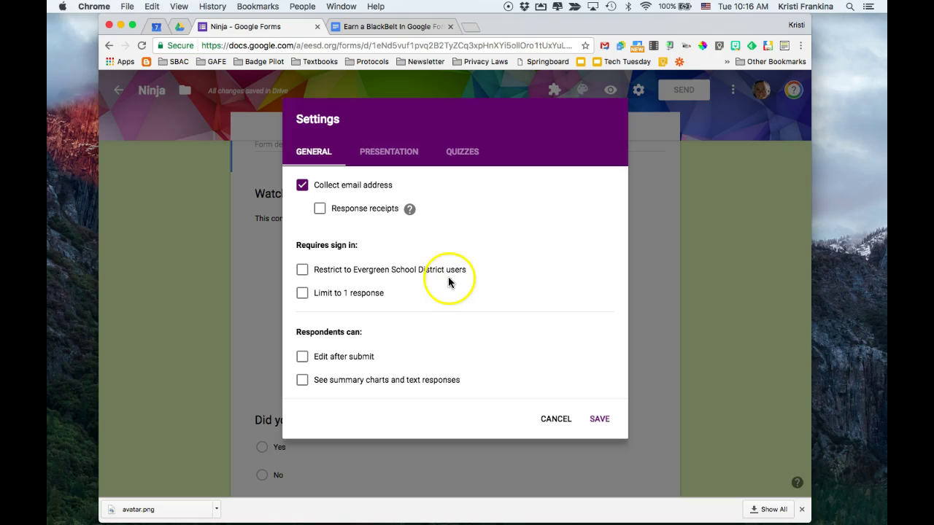
click(302, 272)
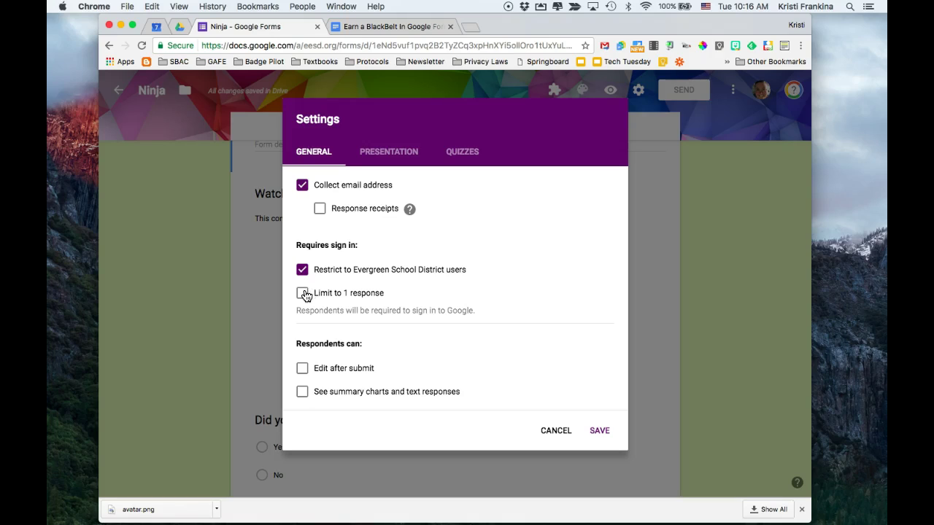
click(303, 293)
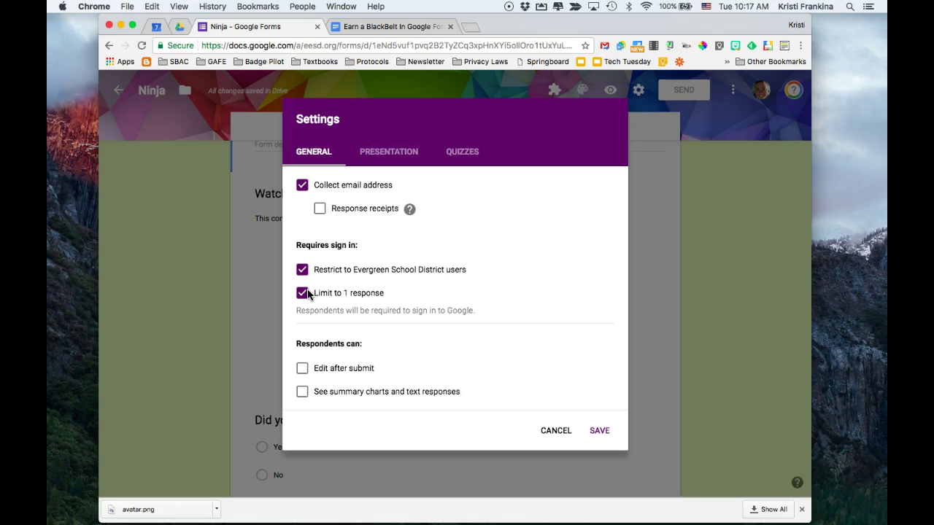
click(305, 293)
- Let respondents see summary charts and text responses, and show a progress bar
click(303, 394)
click(399, 162)
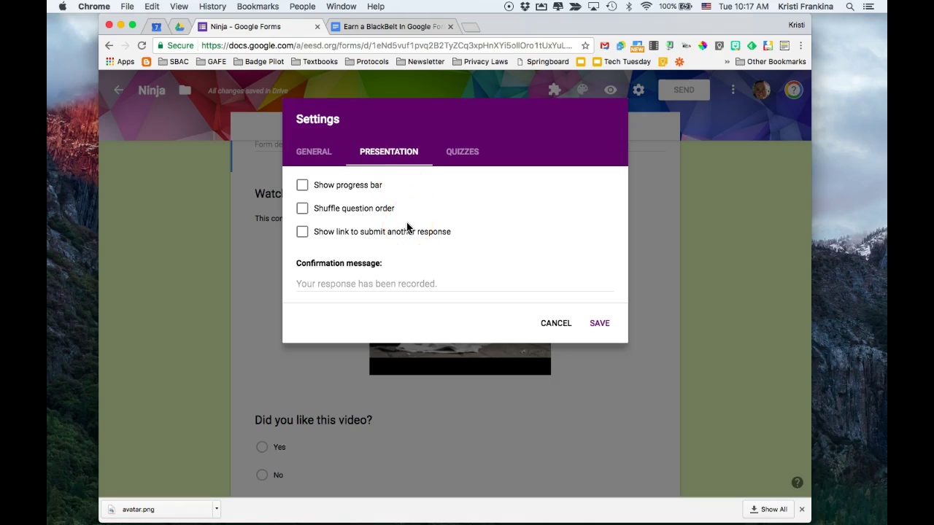
click(303, 187)
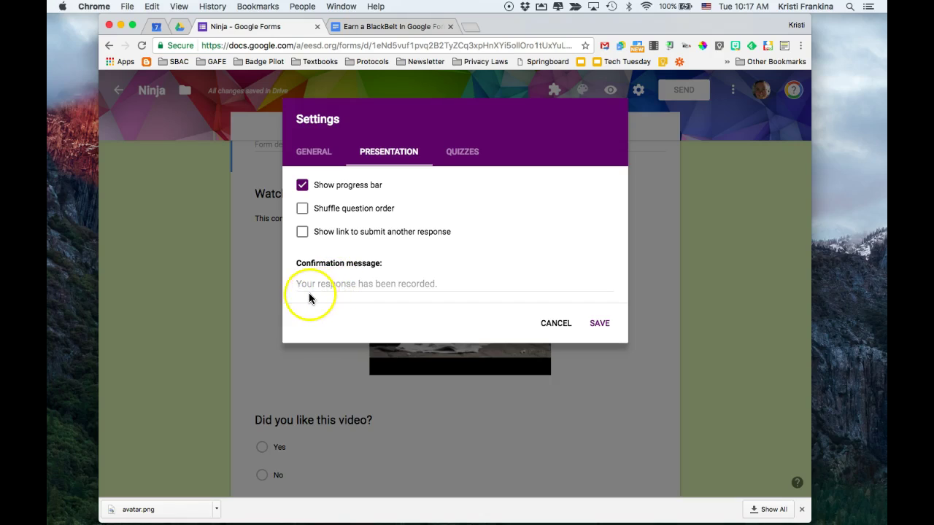
click(371, 285)
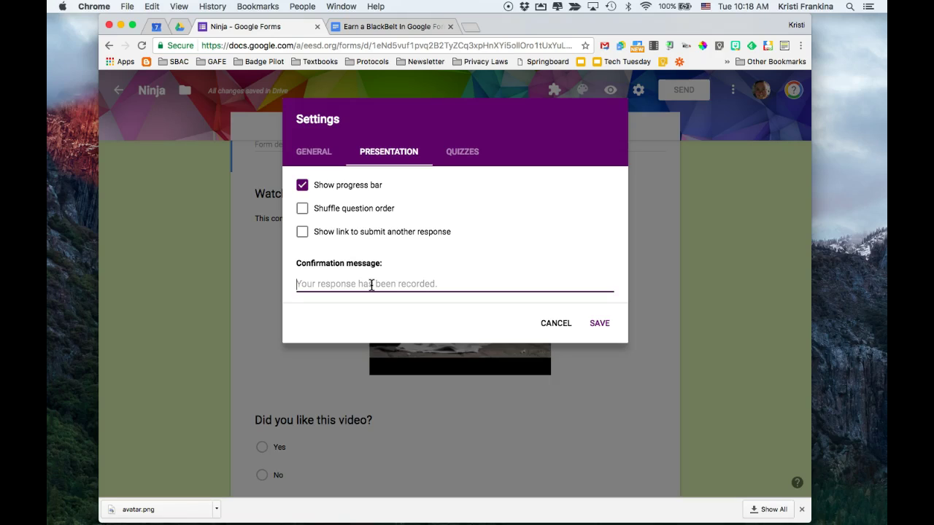
- Set the confirmation message to 'Thank you for finishing! Please watch this while you wait.' plus the video link, and save
click(61, 492)
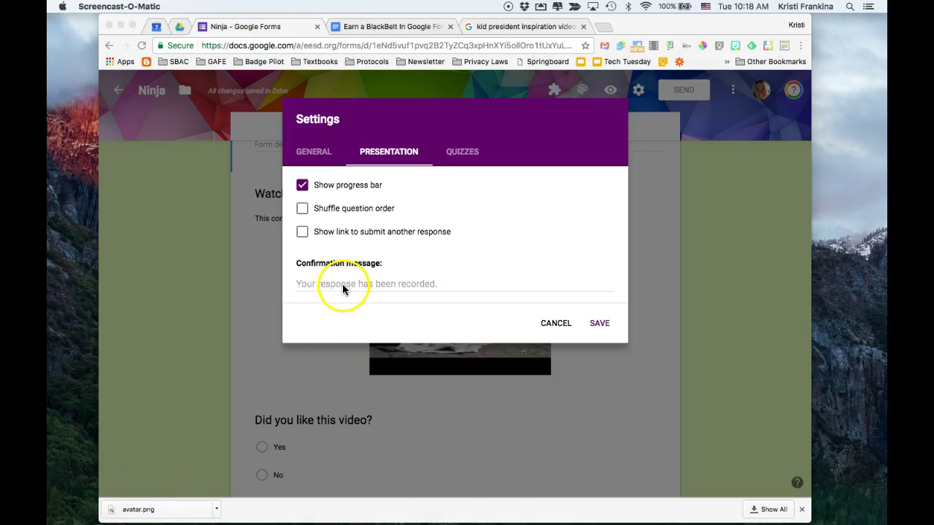
click(342, 285)
text(Tha)
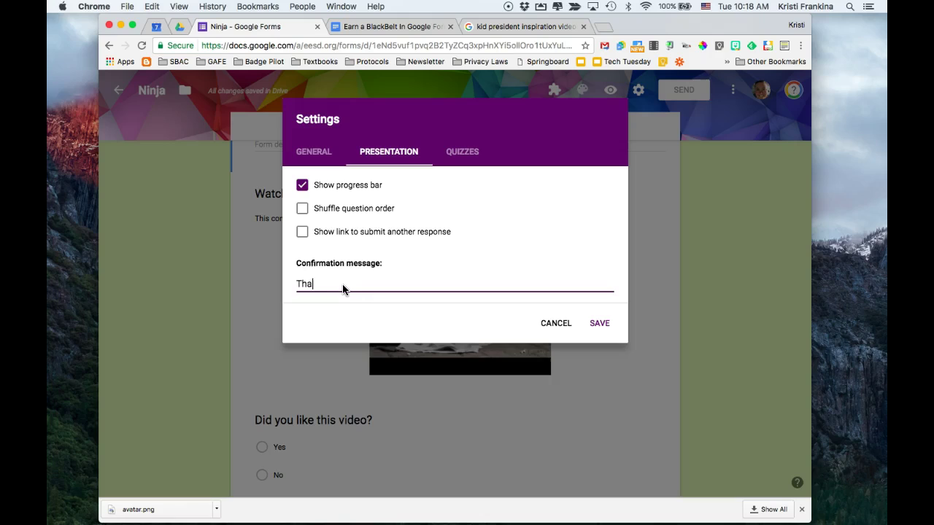
text(nk you for finishing!  Pleas)
key(BackSpace)
text(se watch )
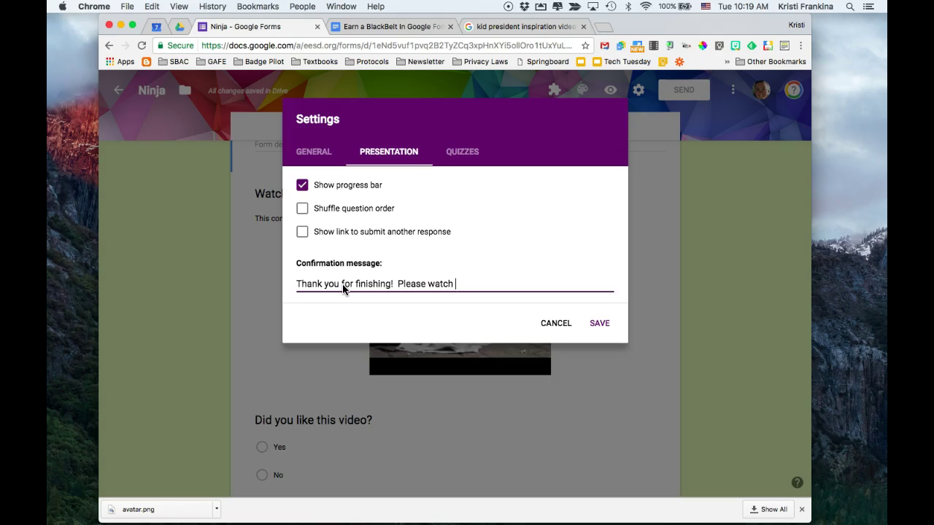
text(this while you wait.)
key(Return)
text(https://youtu.be/RwlhUcSGqgs)
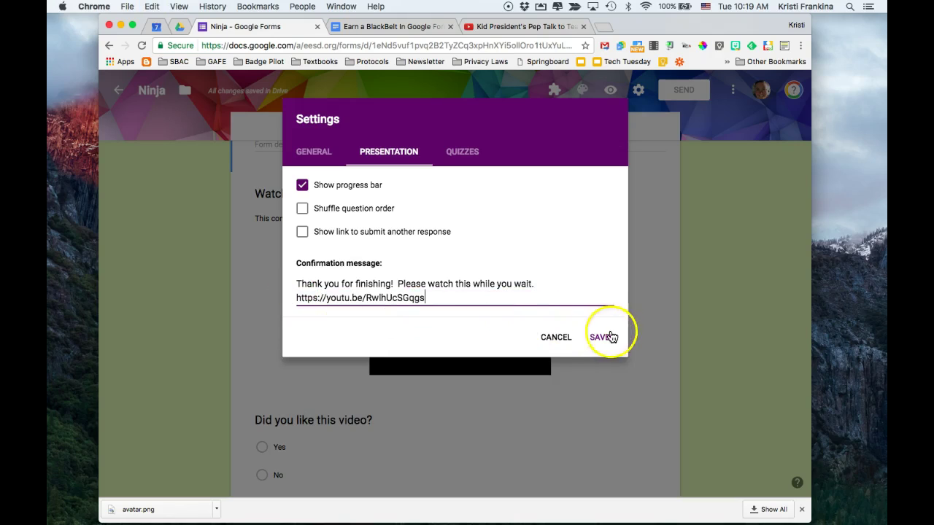
click(604, 340)
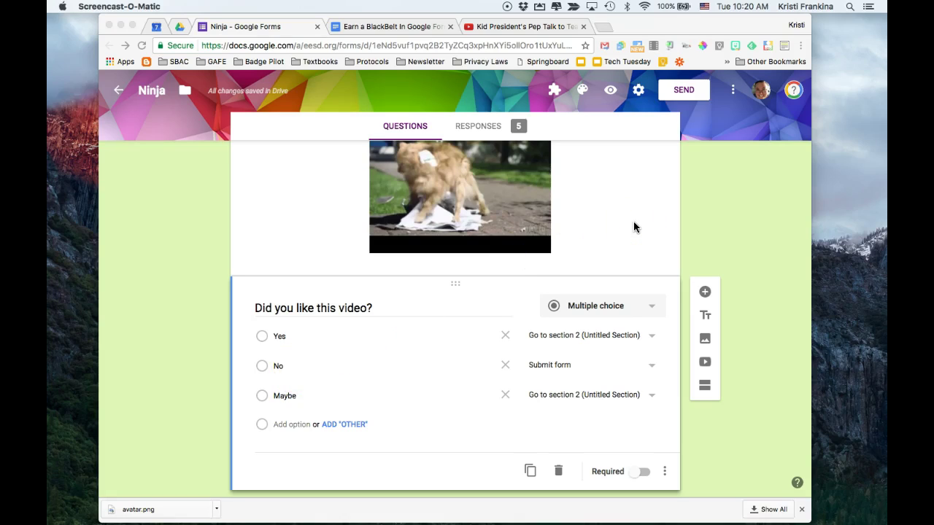
- Turn on 'Make this a quiz' in the Quizzes settings, releasing grades immediately
click(639, 92)
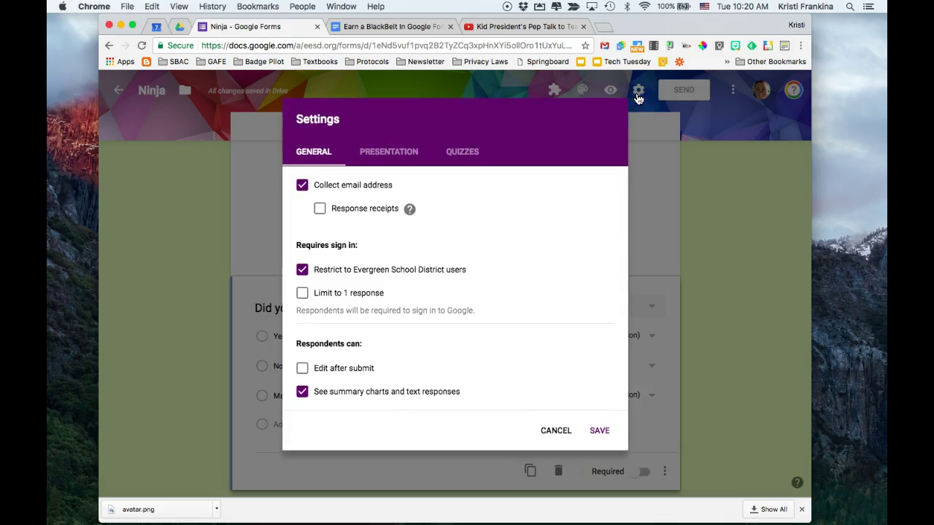
click(471, 153)
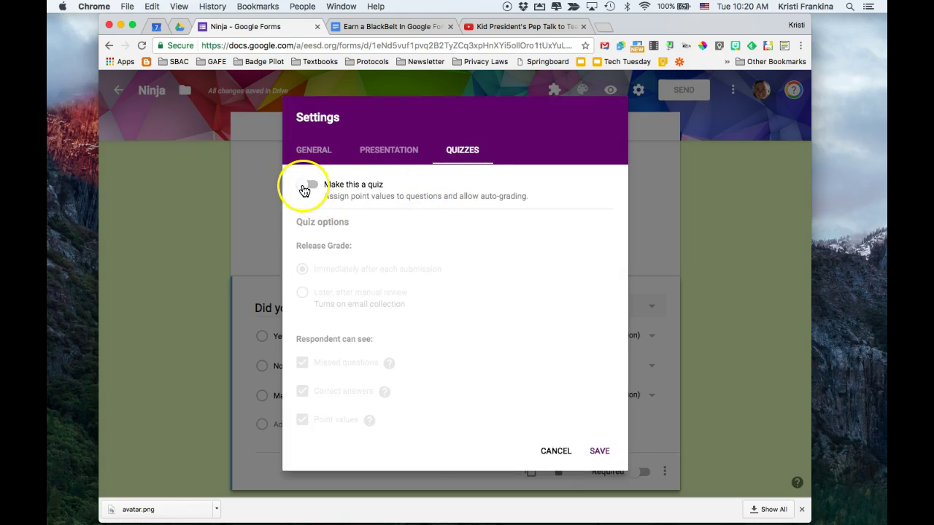
click(307, 189)
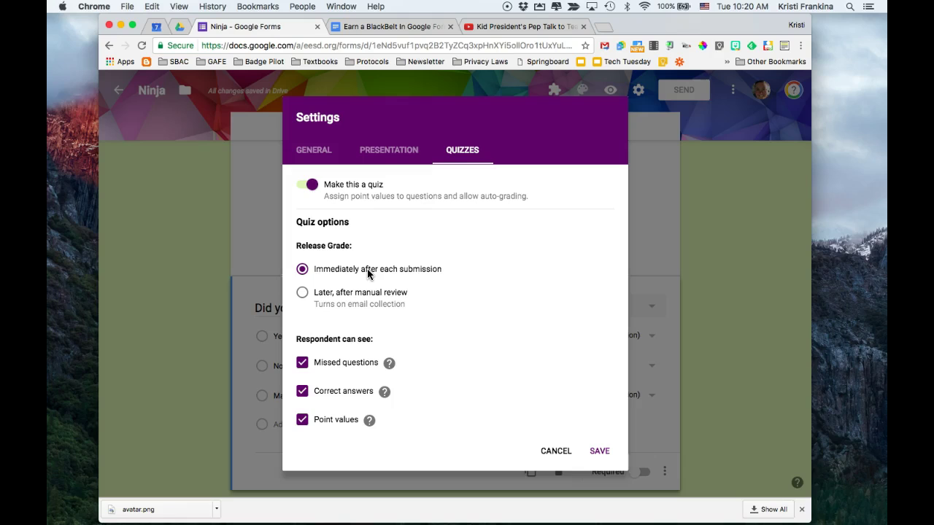
- Let respondents see missed questions, correct answers and point values, and save the quiz settings
click(370, 272)
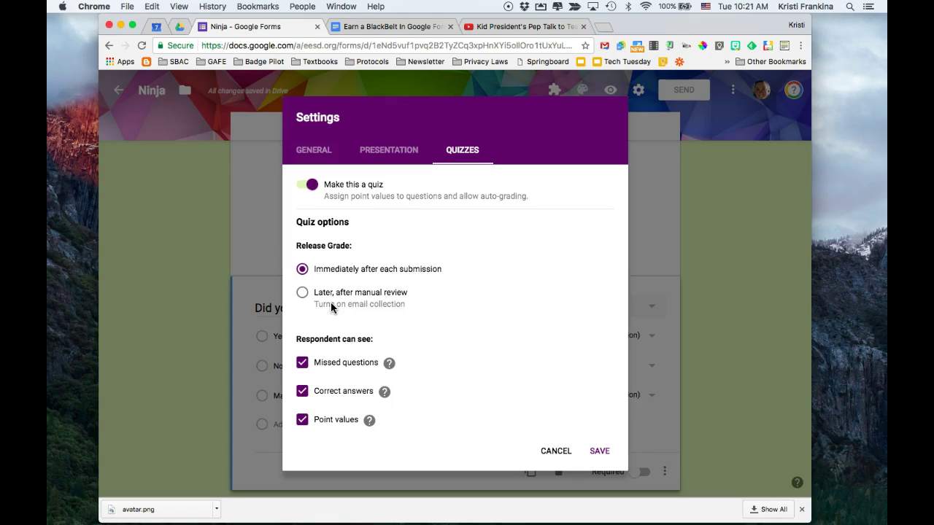
click(333, 293)
click(304, 394)
click(303, 394)
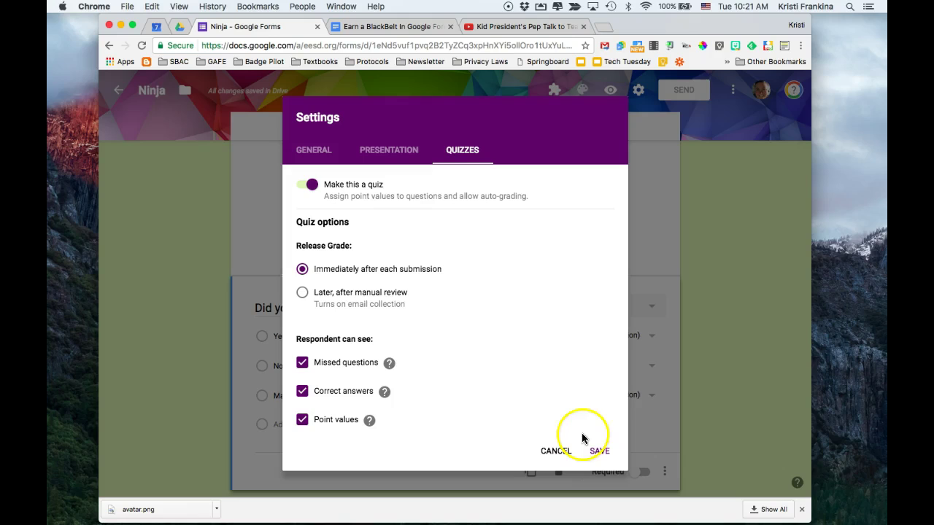
click(600, 452)
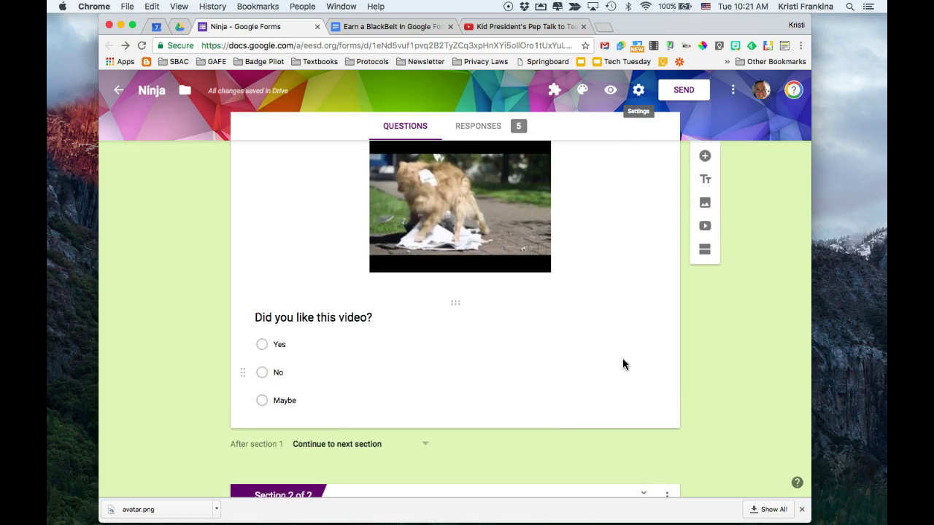
- Make 'Did you like this video?' worth 1 point with both Yes and No marked correct
click(594, 363)
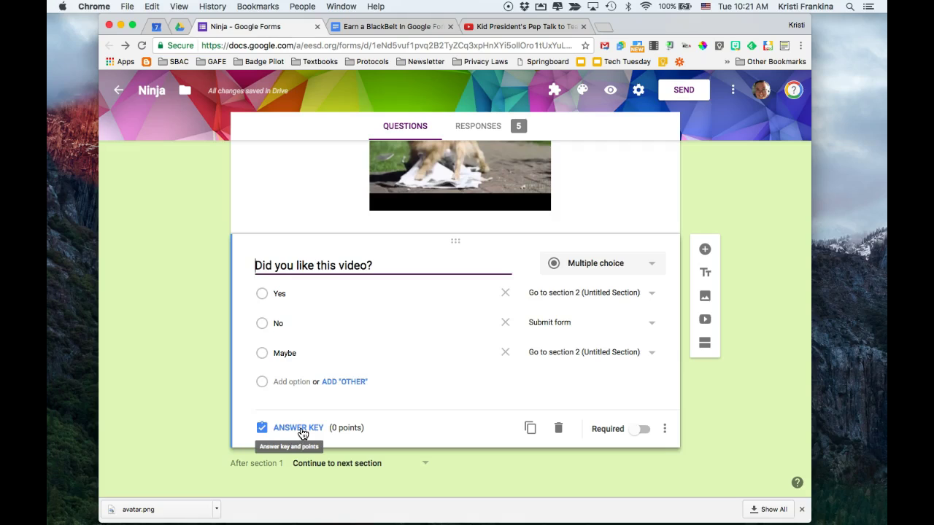
click(302, 430)
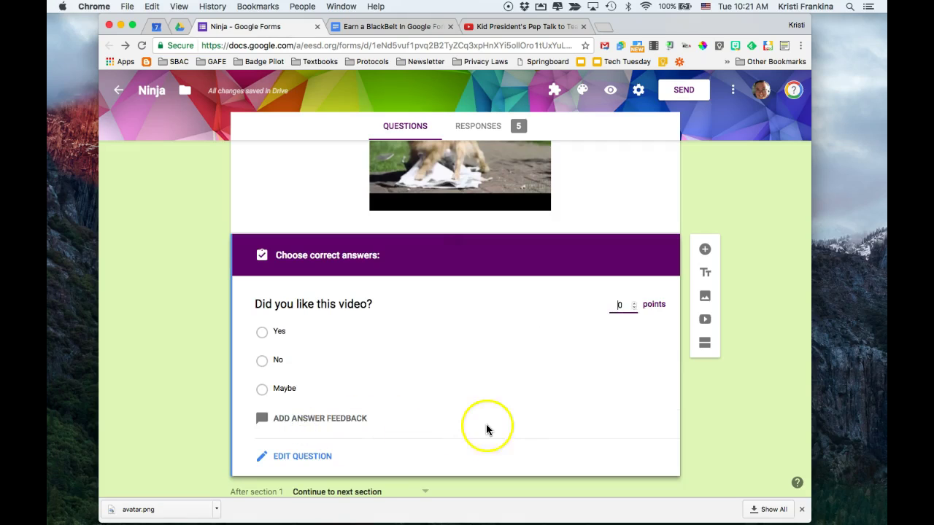
scroll(509, 425, down, 1)
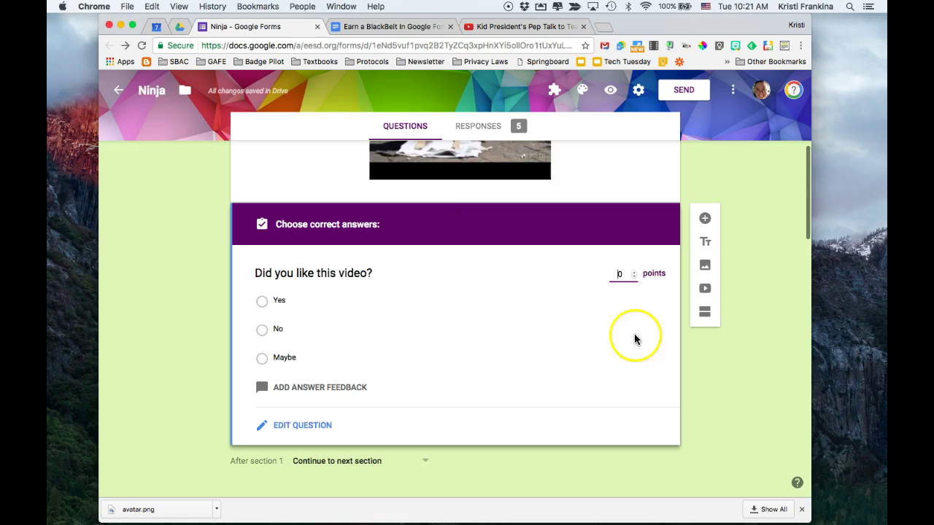
click(634, 272)
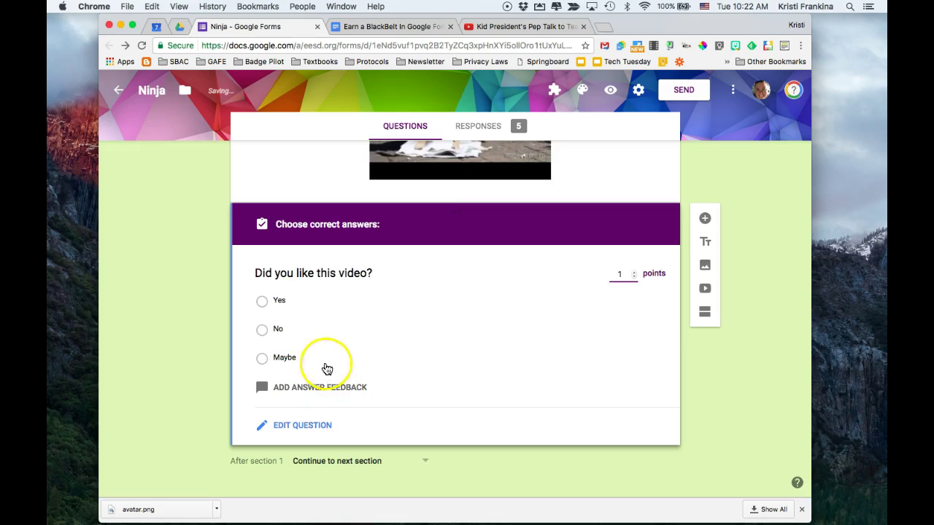
click(362, 304)
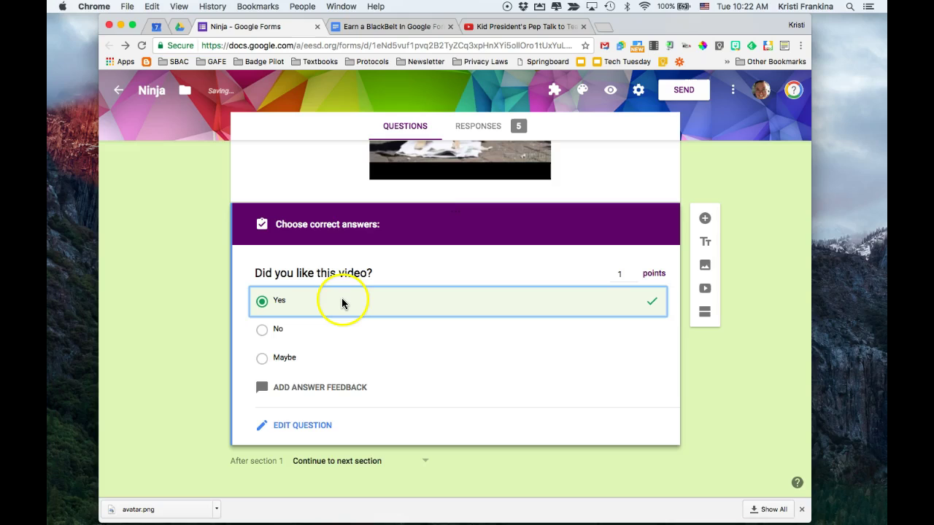
click(329, 334)
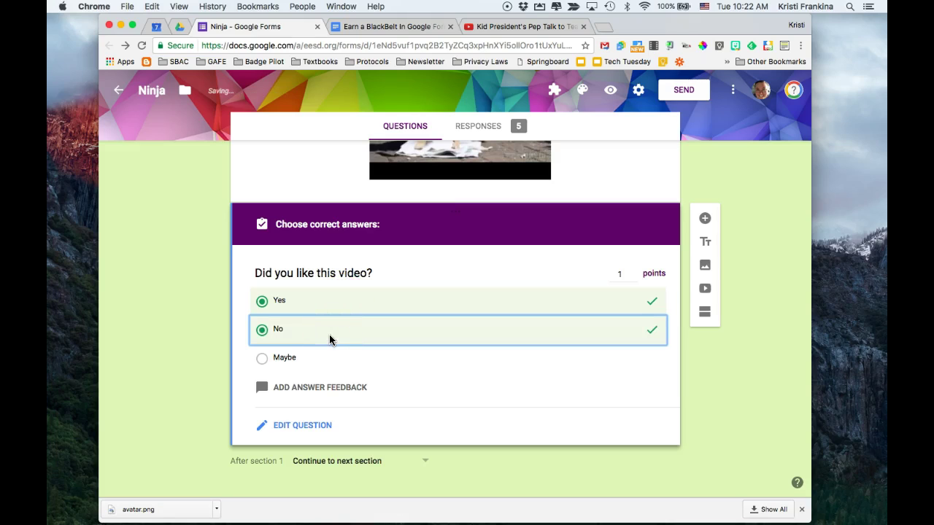
click(329, 357)
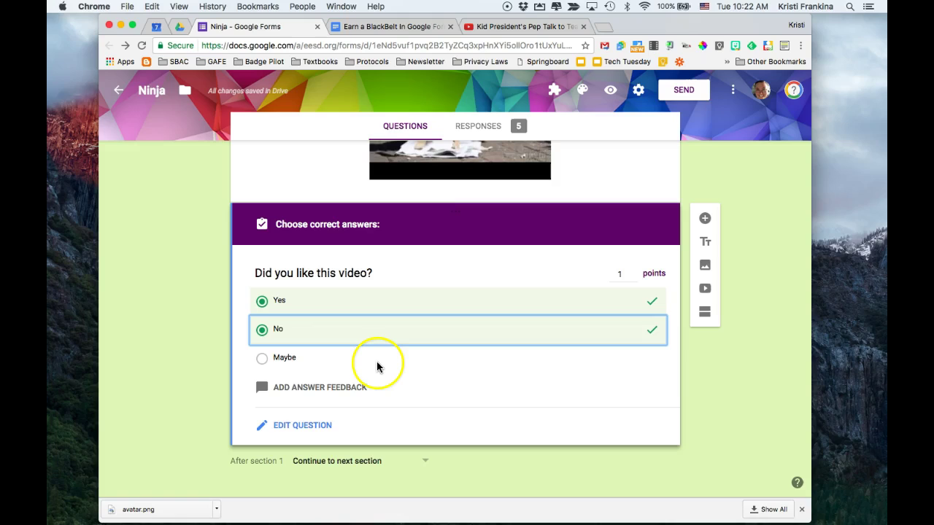
click(334, 391)
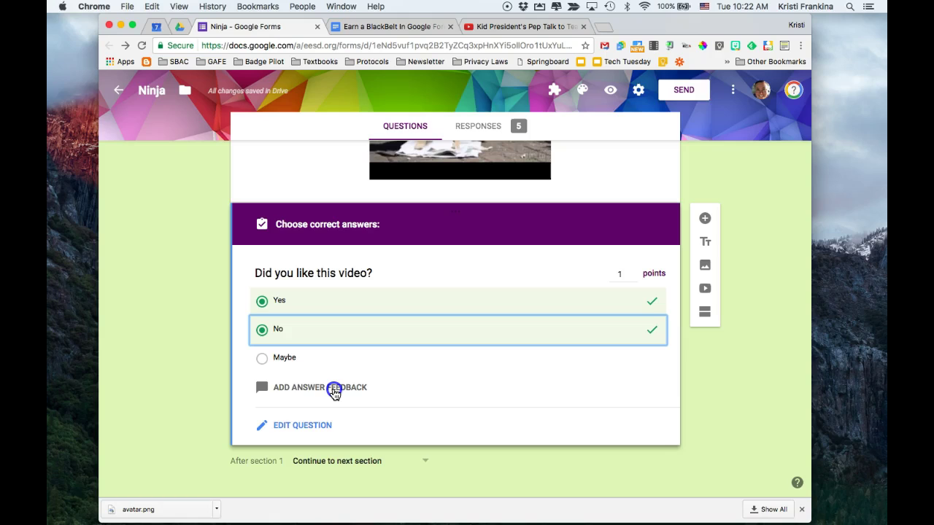
- Enter 'Sorry, that was wrong.' as incorrect-answer feedback and add a link entry below it
click(334, 391)
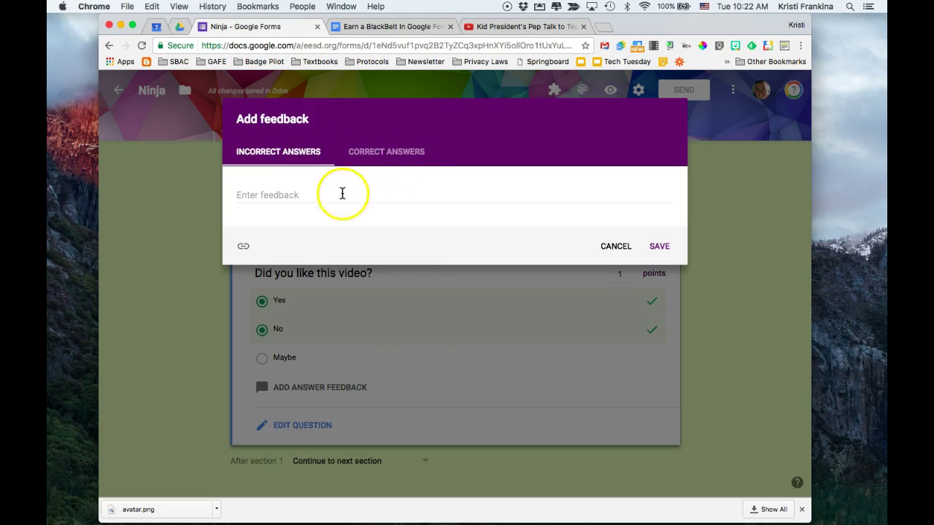
click(339, 197)
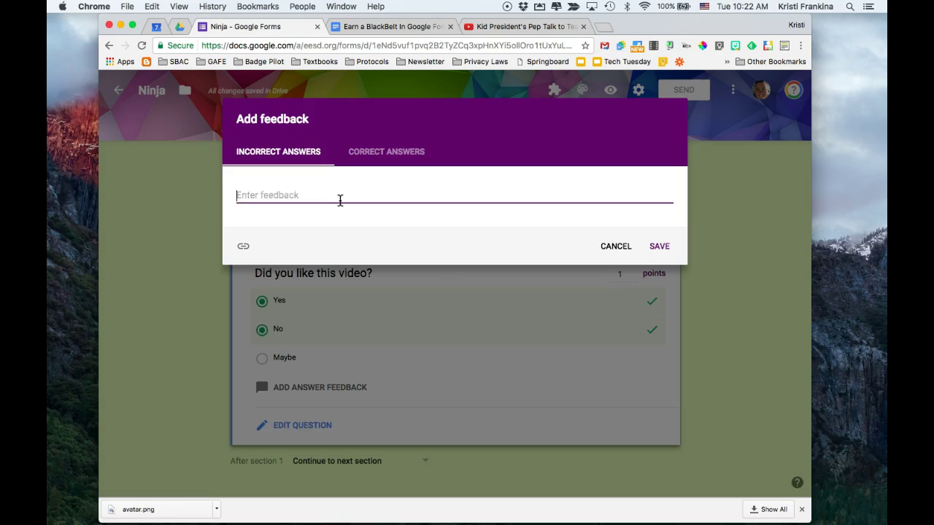
text(Sorry, that wasw)
key(BackSpace)
key(BackSpace)
text(s wrong.)
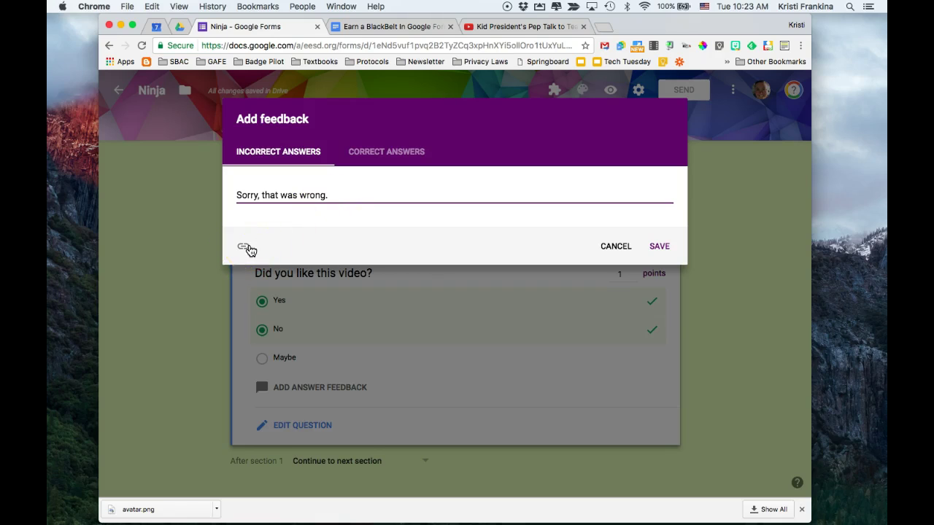
click(249, 249)
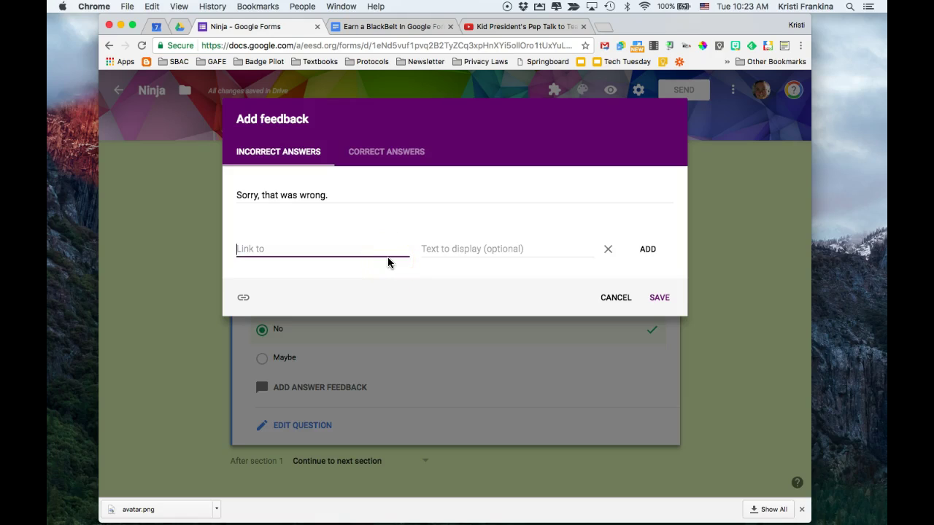
click(365, 241)
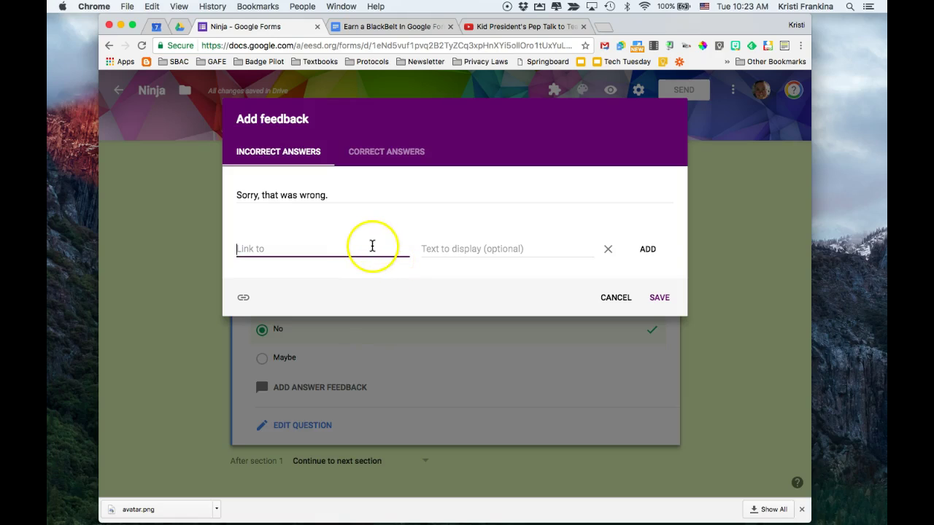
drag(381, 244, 392, 157)
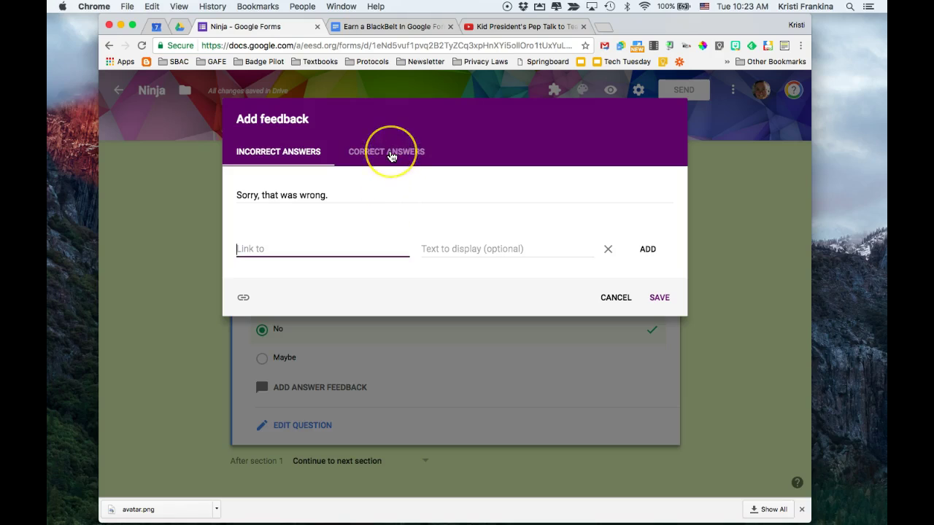
- Save 'Great!' as correct-answer feedback and 'Sorry, that was wrong.' as incorrect-answer feedback, then resume editing the question
click(383, 194)
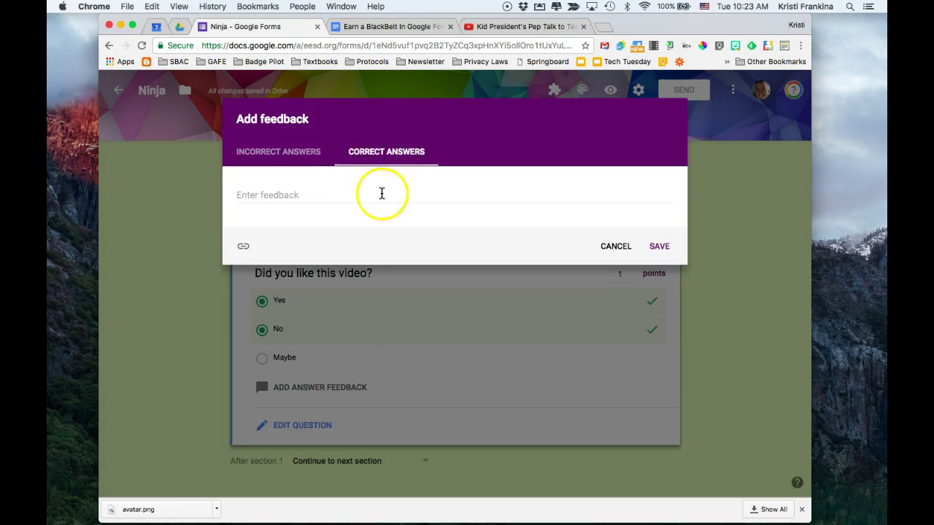
text(Great!)
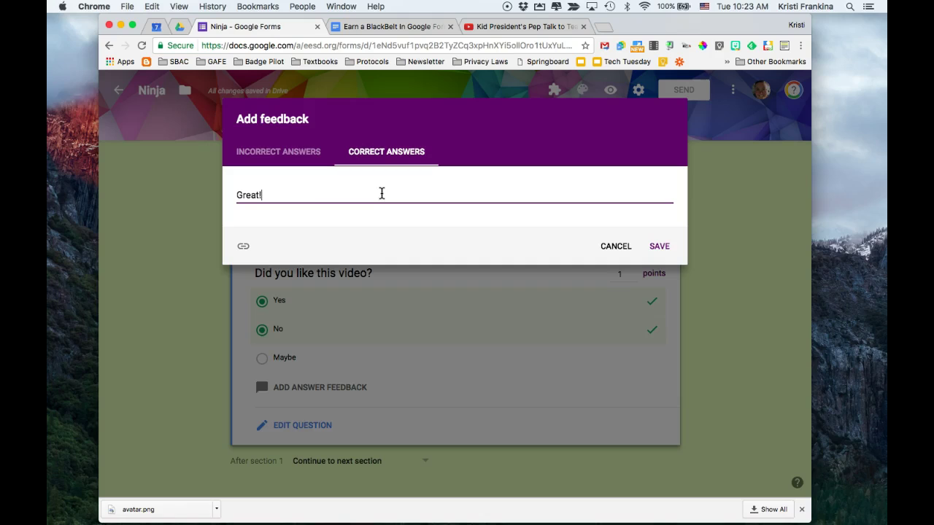
click(374, 195)
click(649, 251)
scroll(558, 429, down, 2)
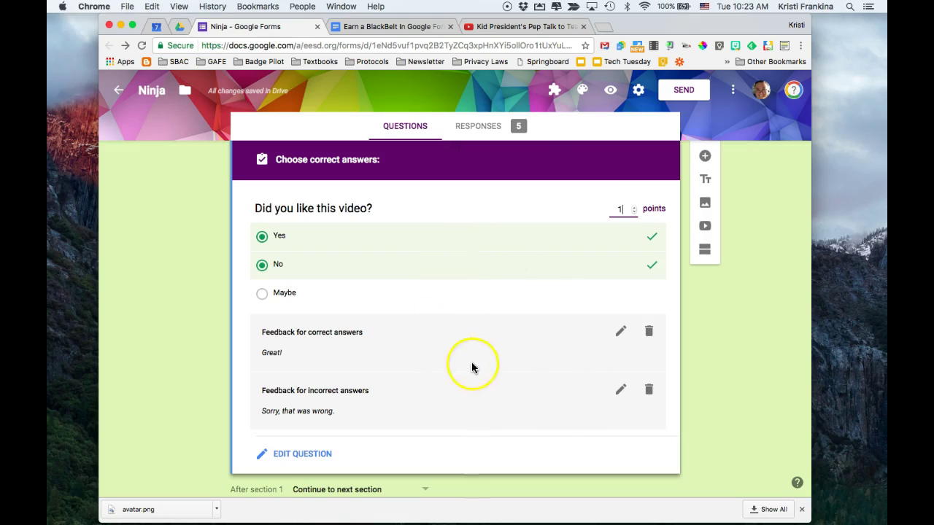
click(315, 456)
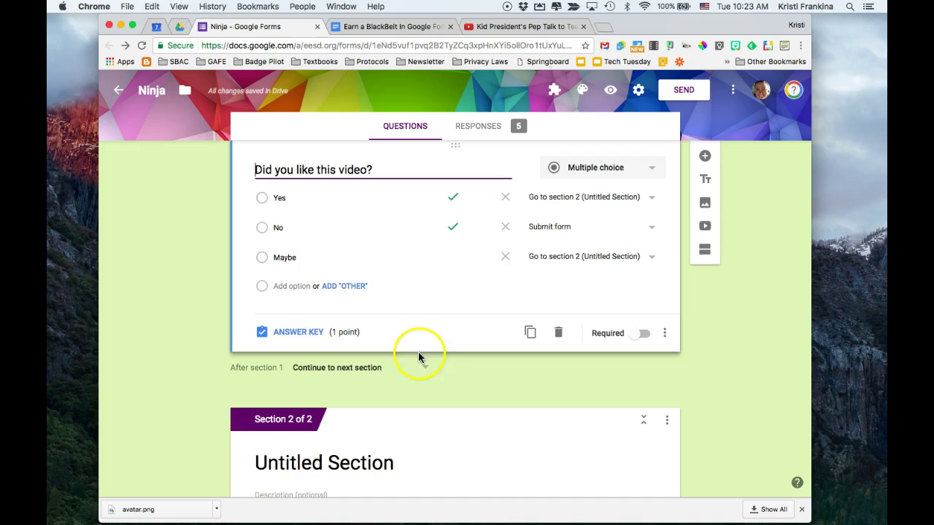
scroll(423, 368, down, 5)
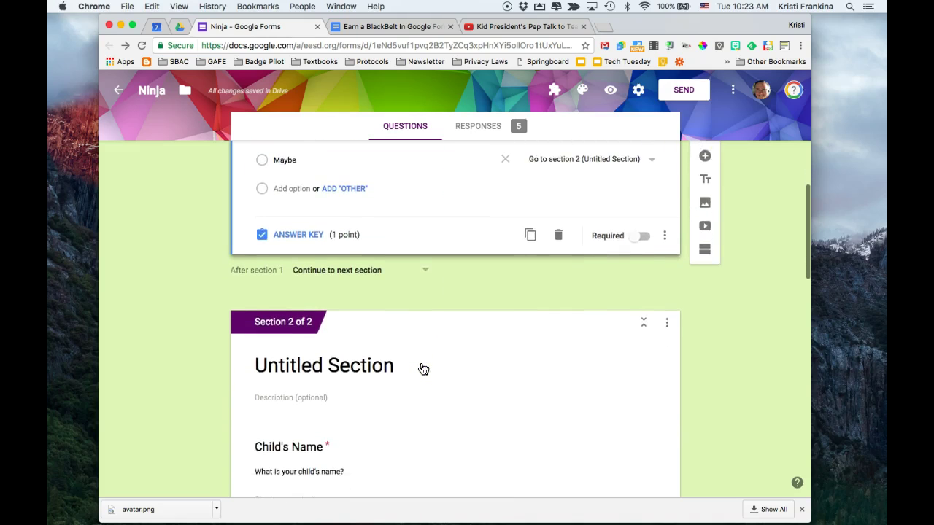
scroll(423, 368, down, 3)
scroll(423, 368, up, 5)
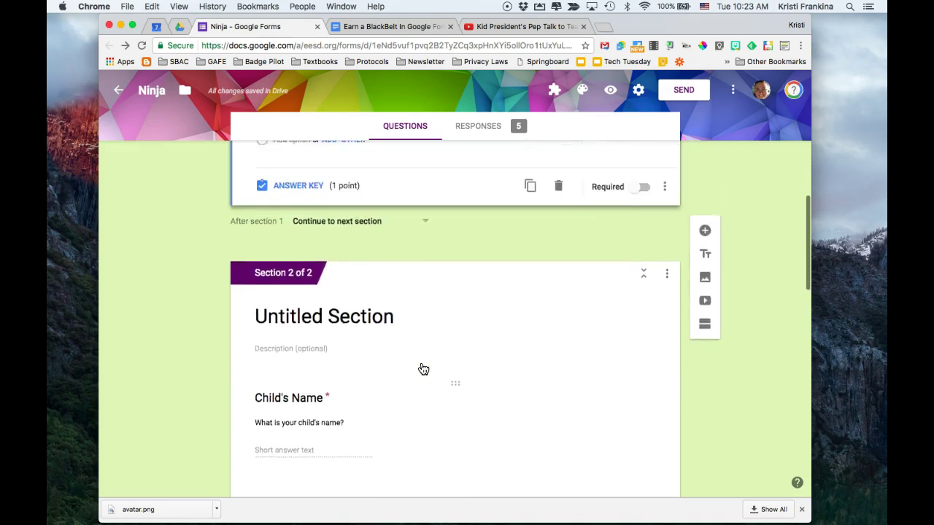
scroll(424, 368, up, 3)
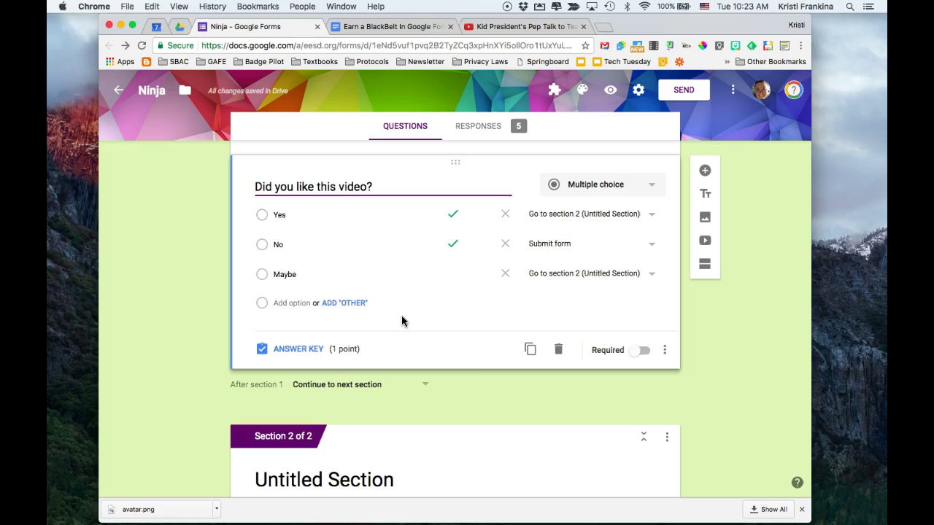
- Duplicate the 'Did you like this video?' question and check its copied answer key
click(530, 353)
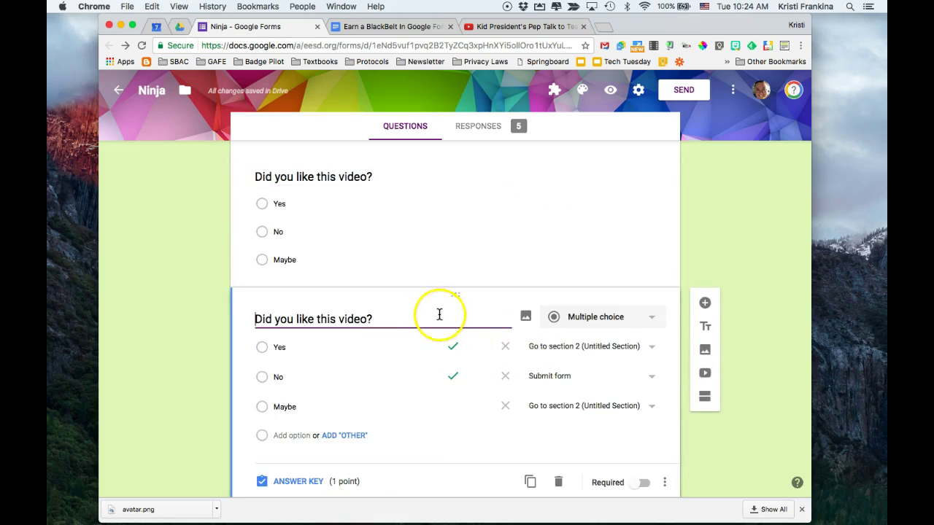
mouse_move(469, 346)
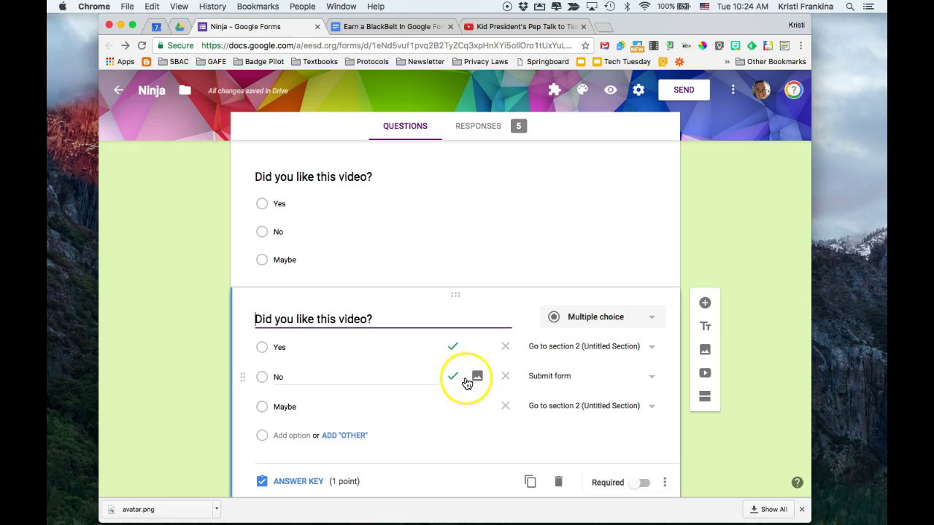
click(421, 425)
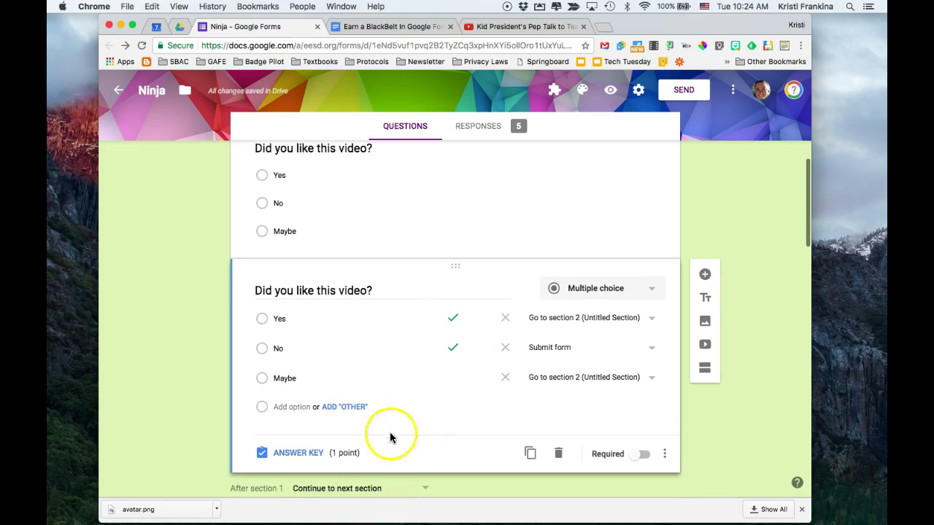
click(308, 452)
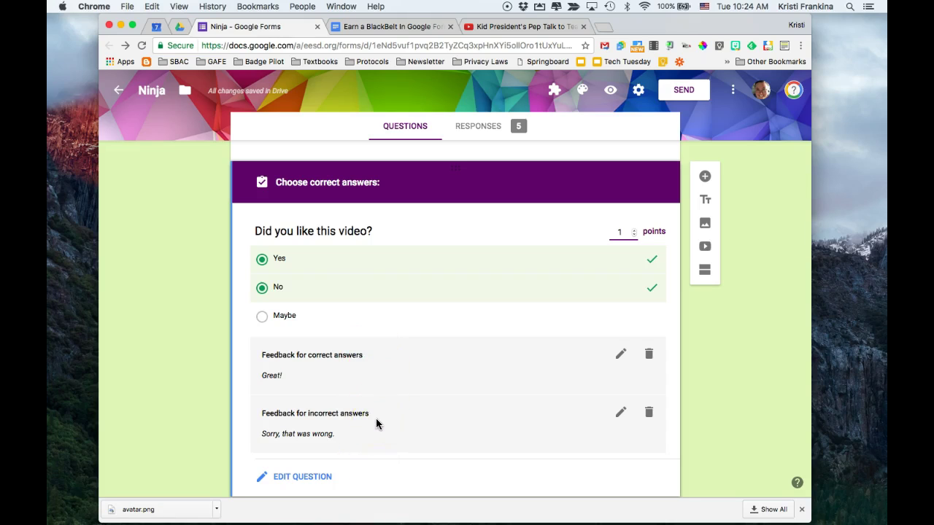
click(313, 476)
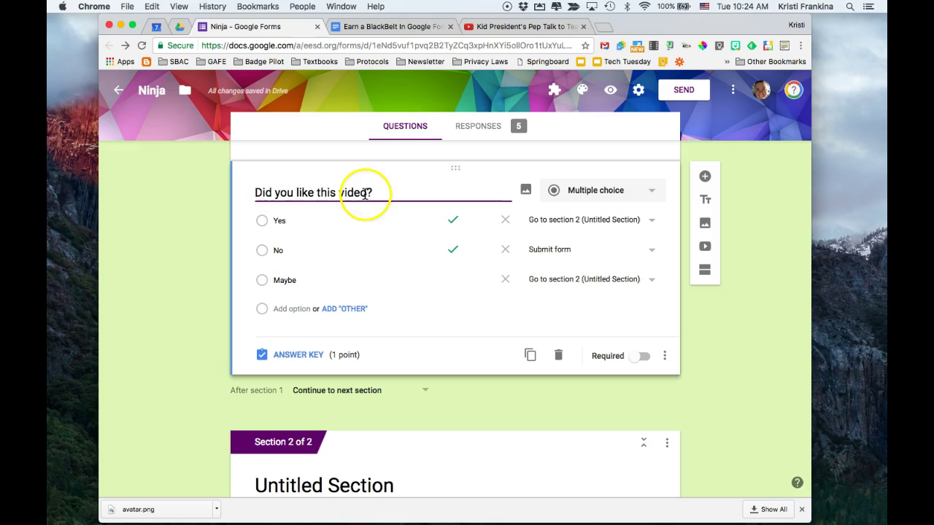
- Keep Yes and No marked as correct answers on the copied question
click(365, 193)
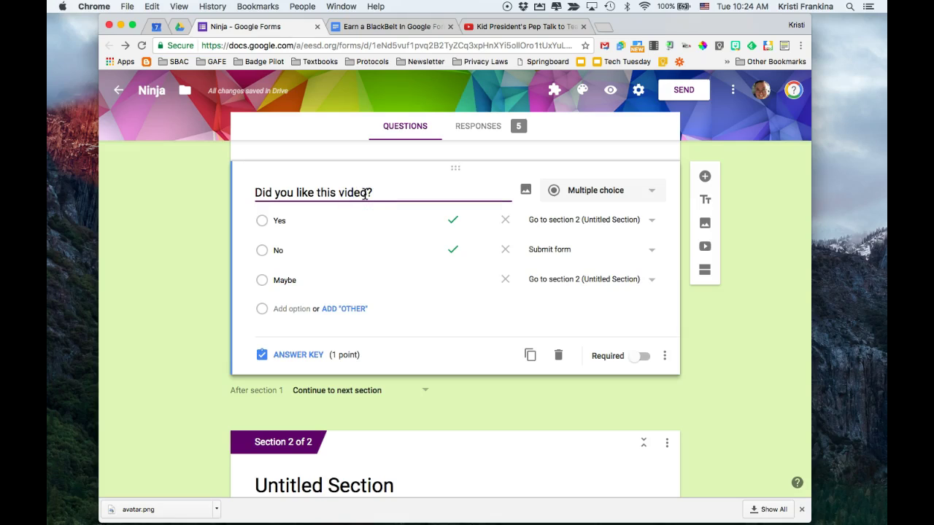
click(452, 250)
click(453, 218)
click(452, 250)
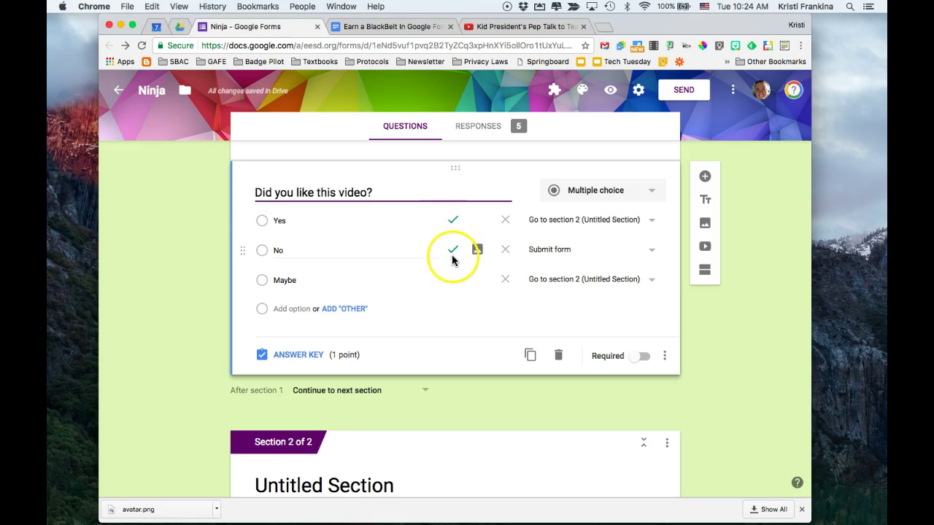
click(451, 220)
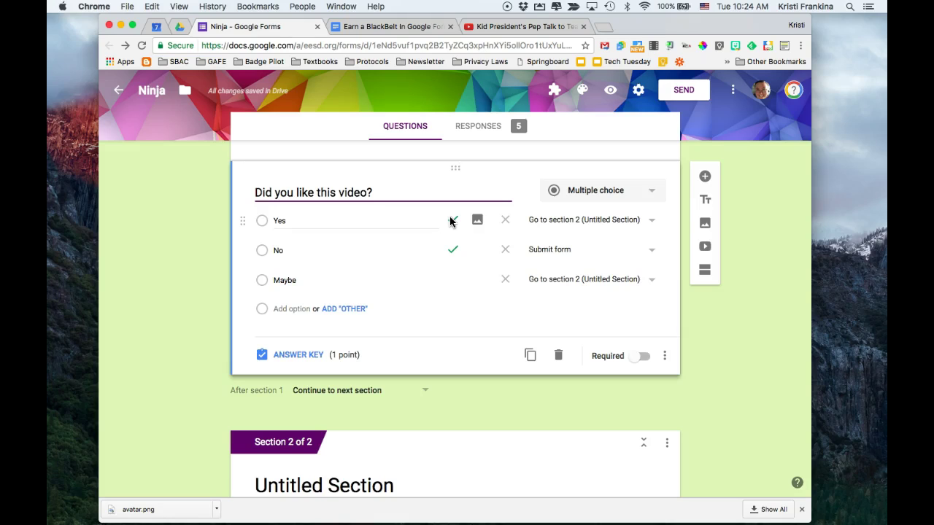
click(451, 251)
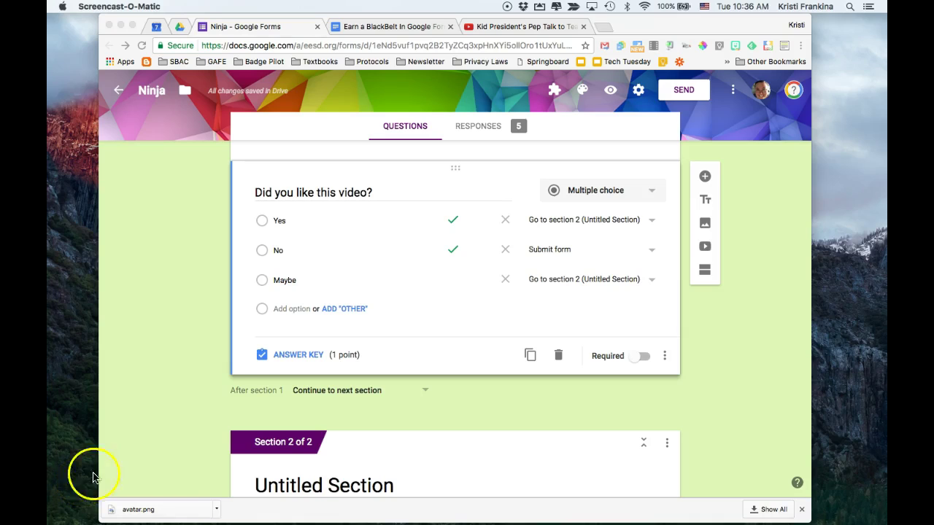
- Preview the quiz and answer Yes to the first video question
click(610, 91)
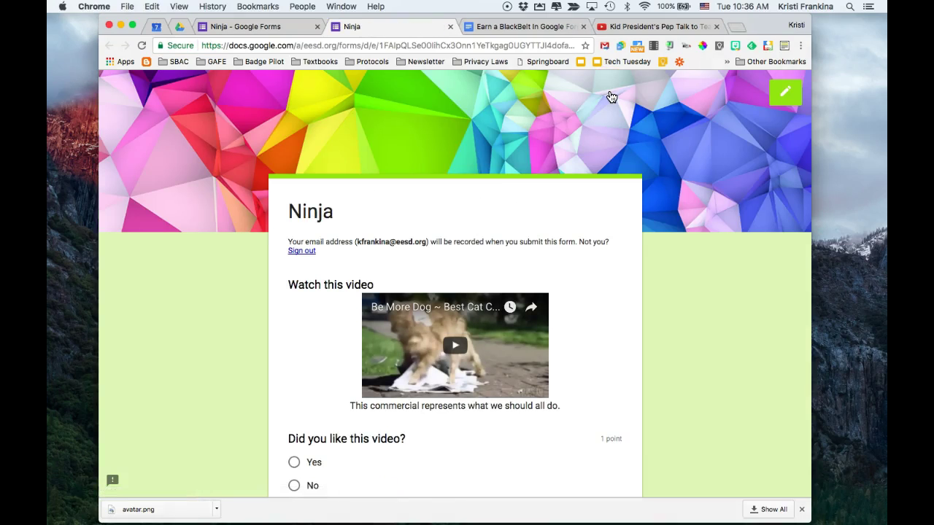
scroll(558, 271, down, 5)
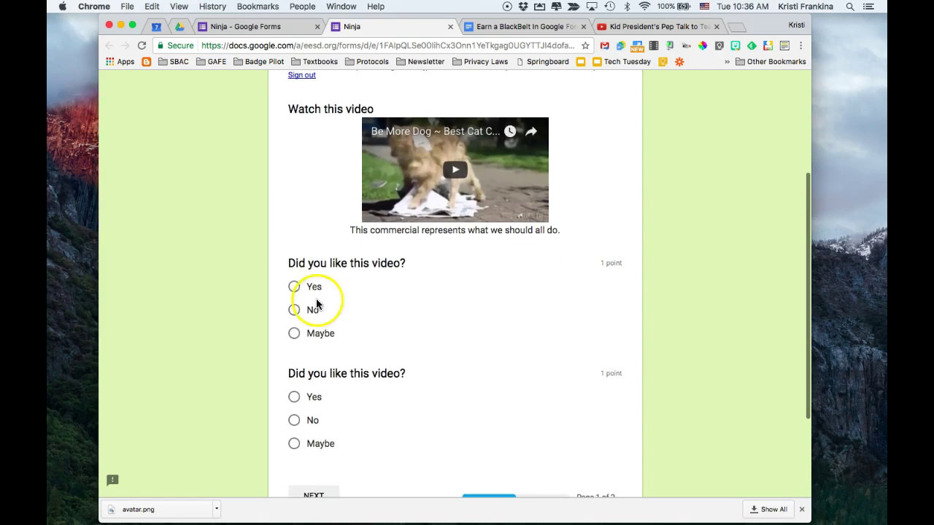
click(295, 288)
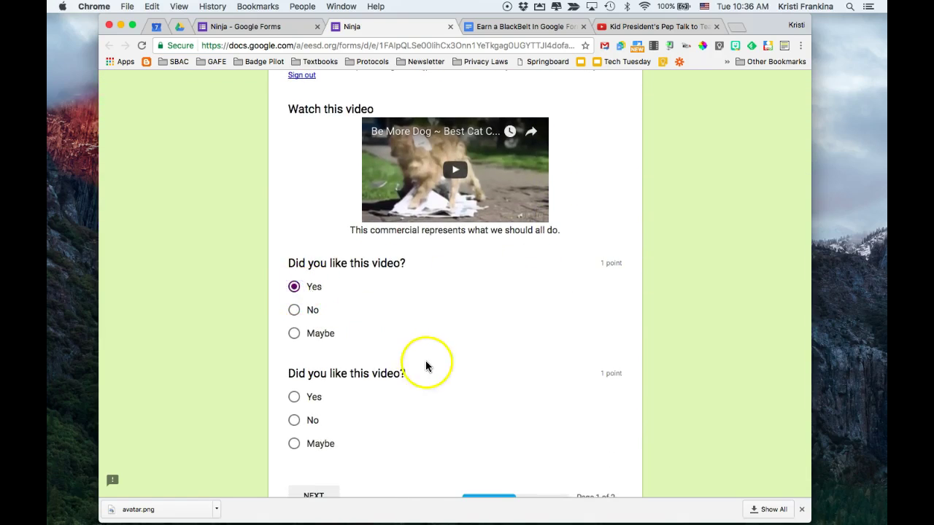
- Rate Math, Reading, Writing, Science, Social Studies, PE and Art as Least Favorite, then submit
scroll(426, 367, down, 10)
click(378, 262)
click(378, 291)
click(378, 319)
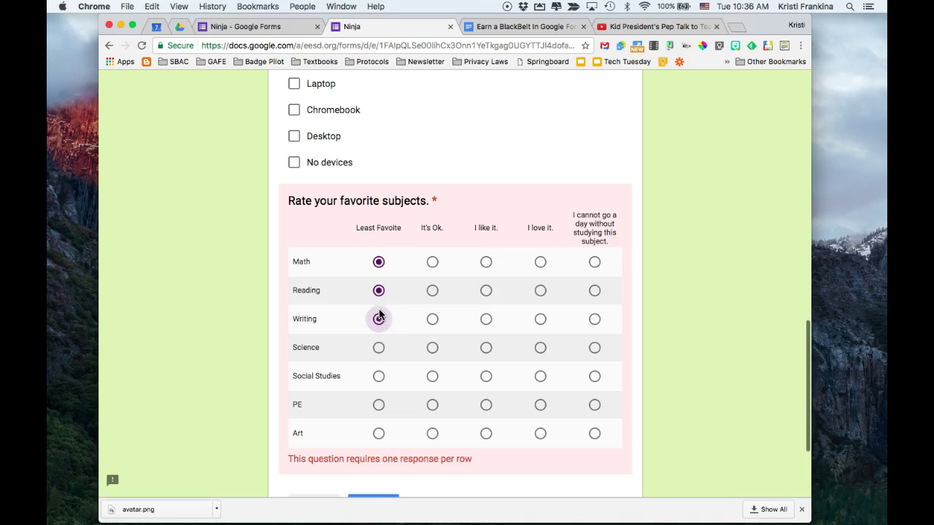
click(380, 350)
click(379, 377)
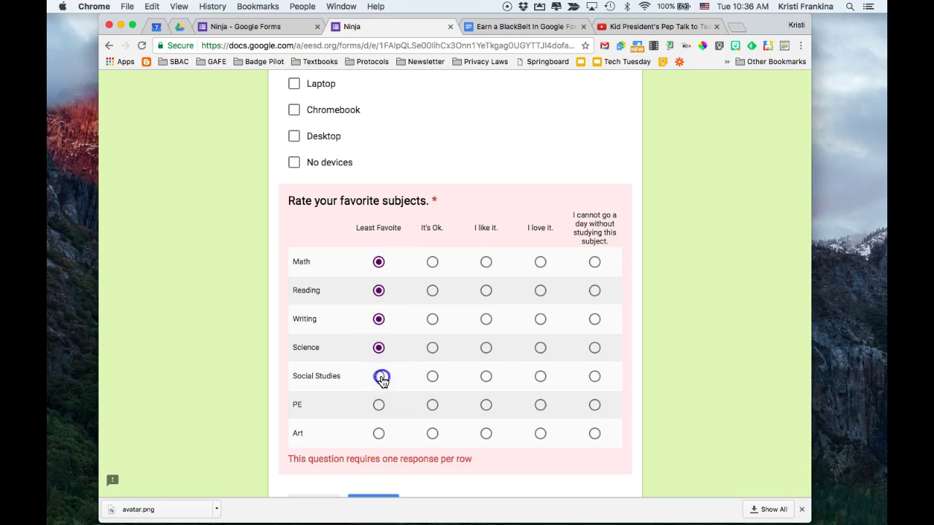
click(379, 407)
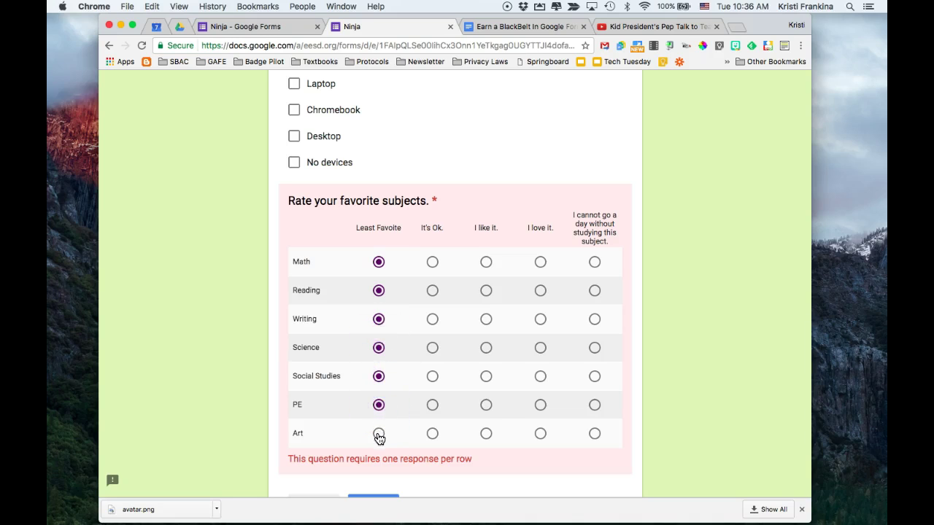
click(378, 434)
scroll(380, 437, down, 3)
scroll(379, 439, down, 1)
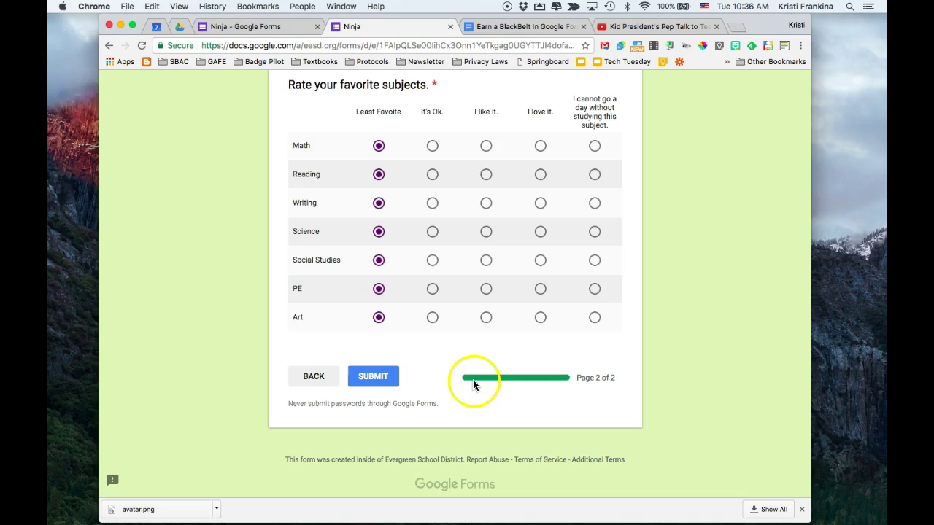
click(373, 380)
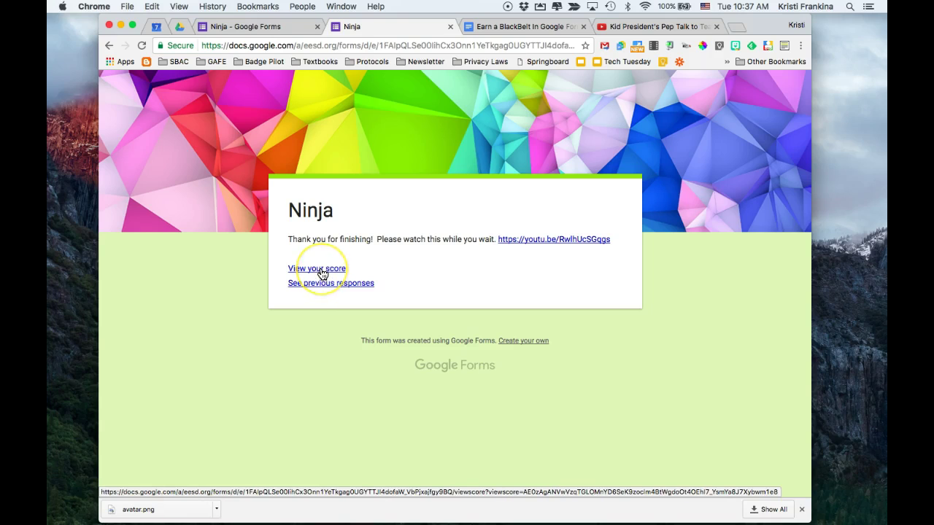
- Open the graded score and review the 2/2 points, correct answers and 'Great!' feedback
click(321, 270)
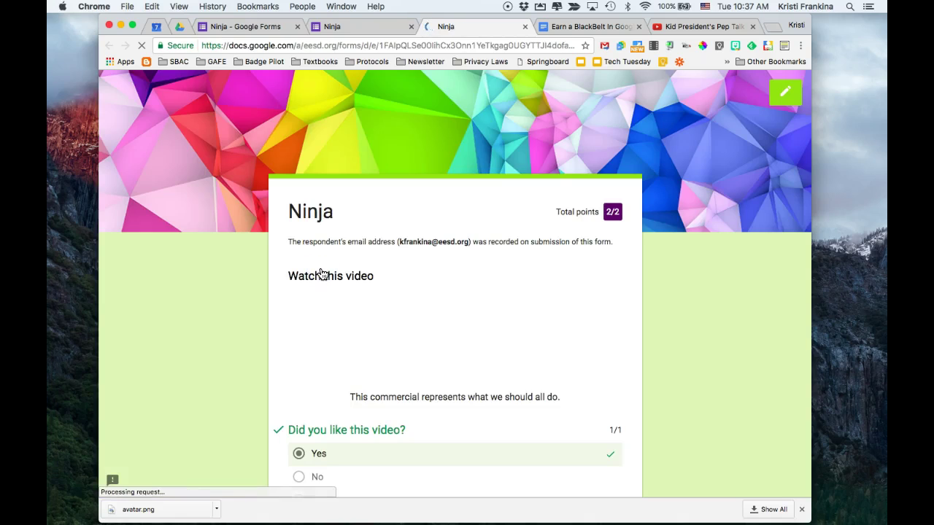
scroll(632, 302, down, 3)
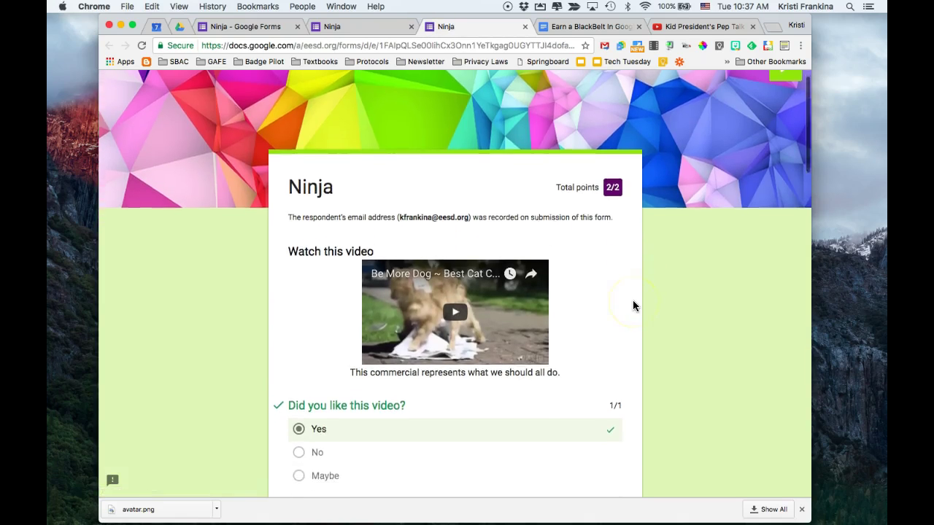
scroll(632, 301, down, 4)
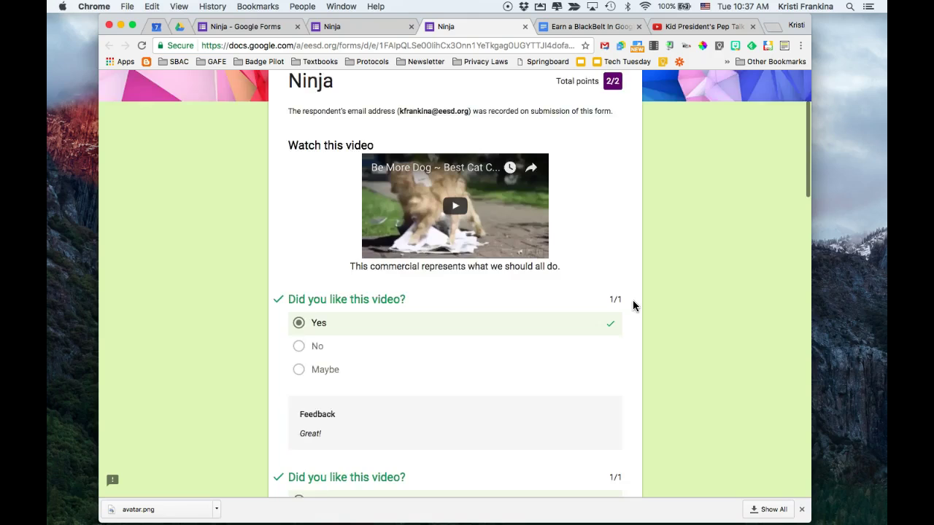
scroll(633, 301, down, 15)
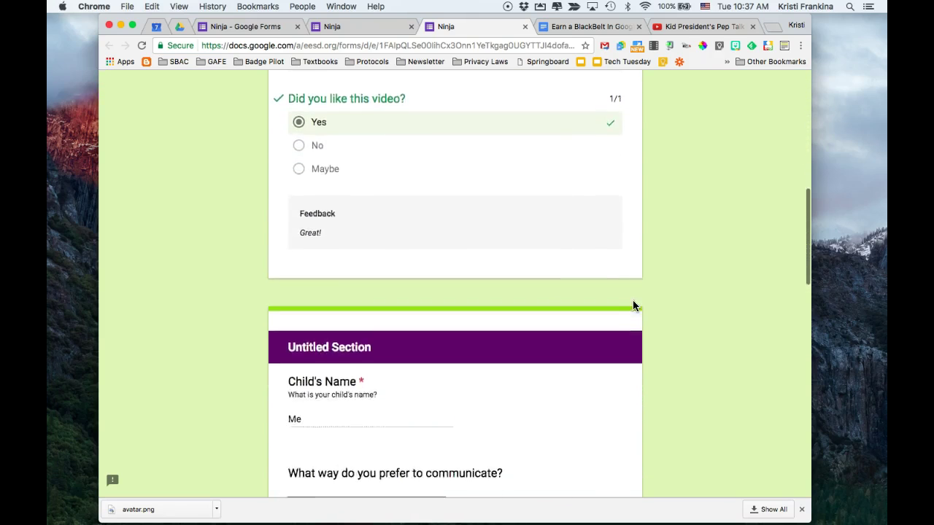
scroll(633, 305, down, 18)
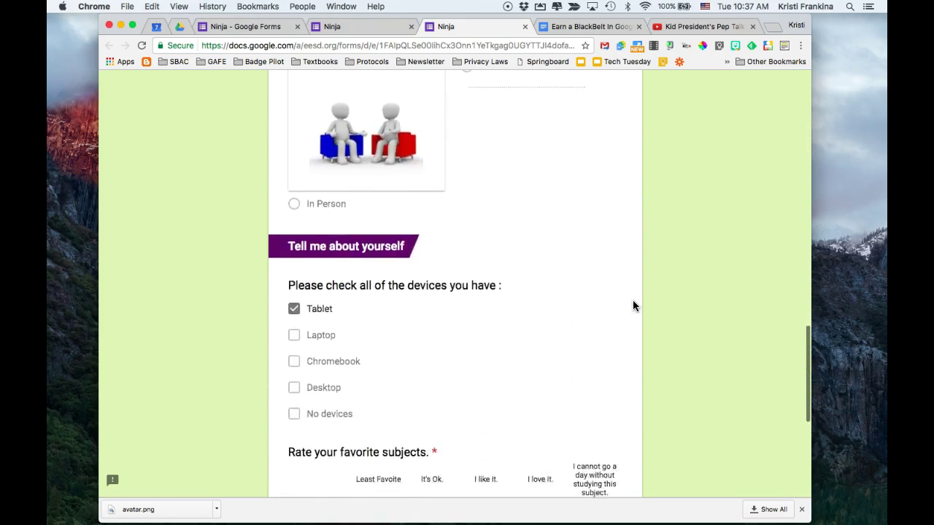
scroll(633, 306, up, 20)
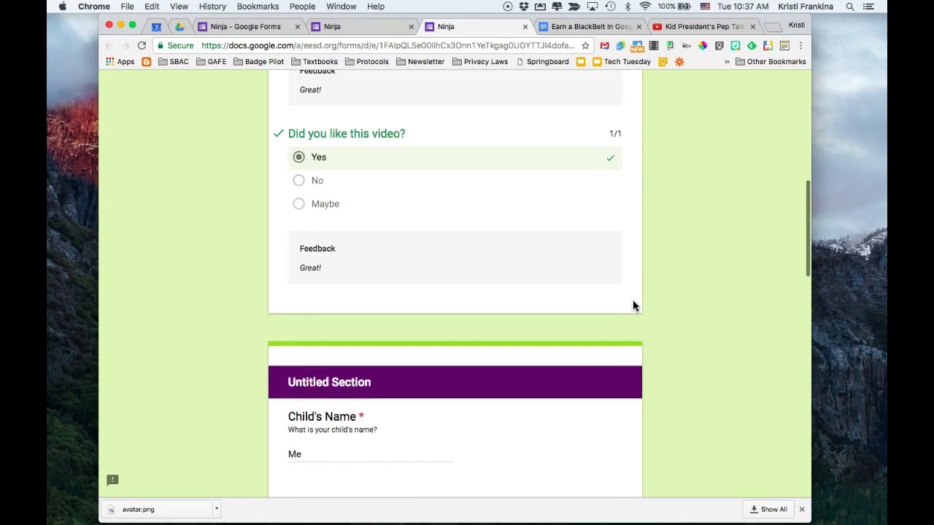
scroll(633, 300, up, 1)
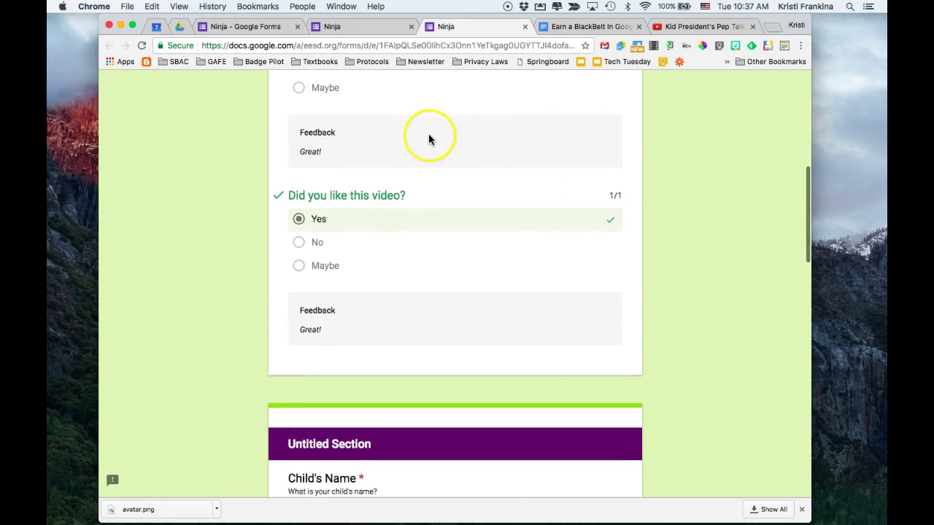
scroll(531, 338, down, 3)
scroll(530, 338, down, 20)
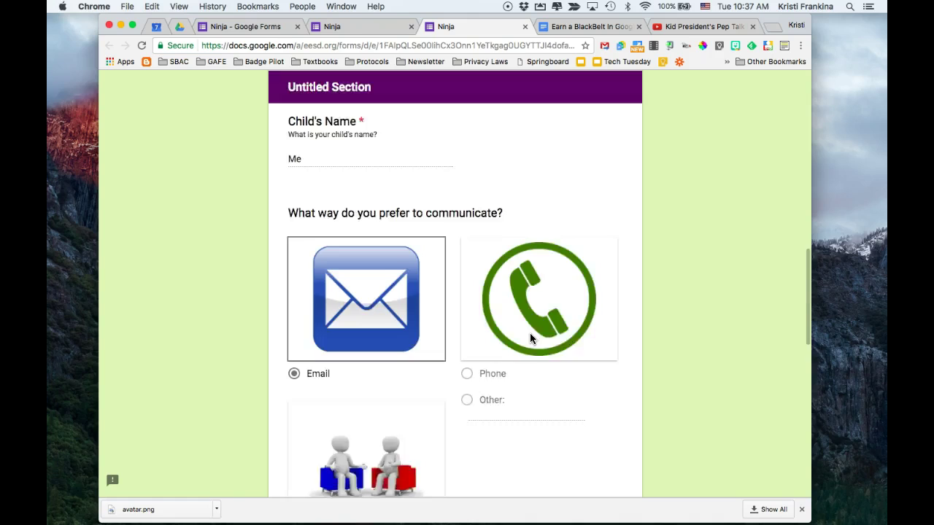
scroll(532, 334, down, 5)
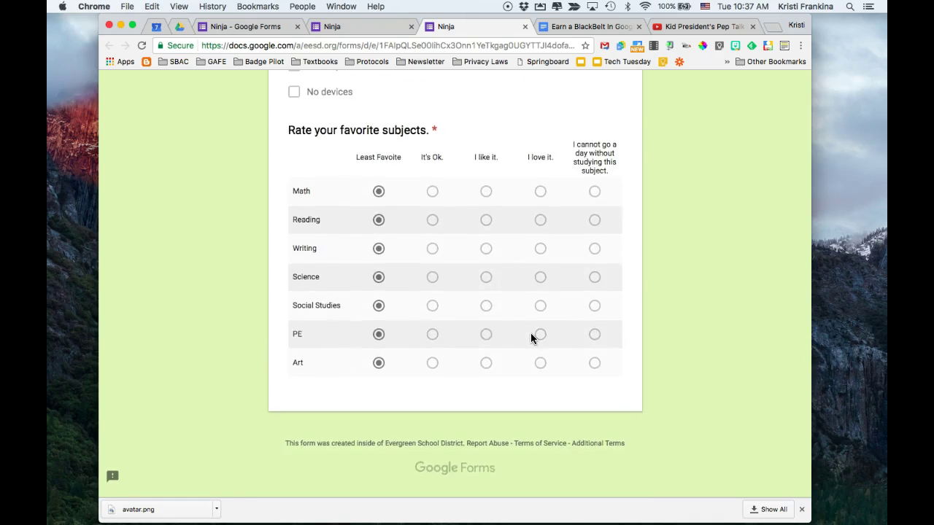
scroll(531, 334, up, 15)
scroll(530, 333, up, 20)
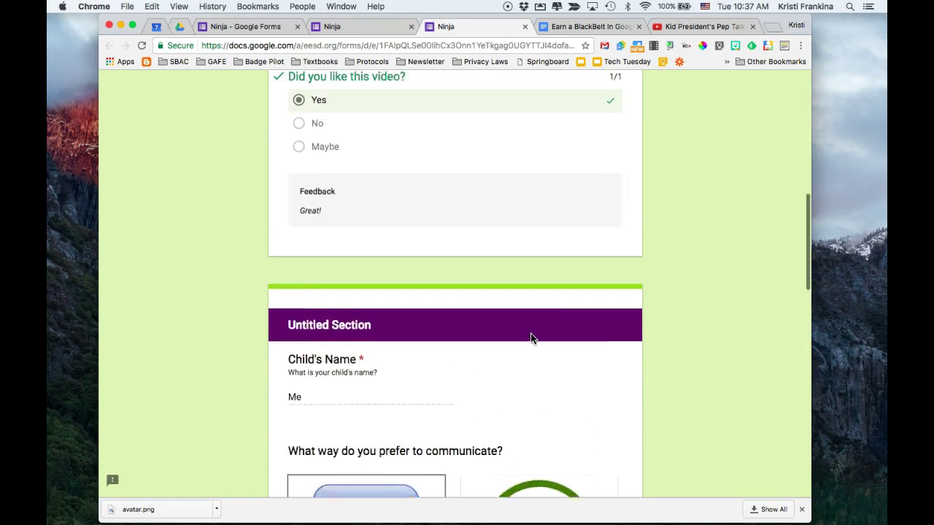
click(217, 148)
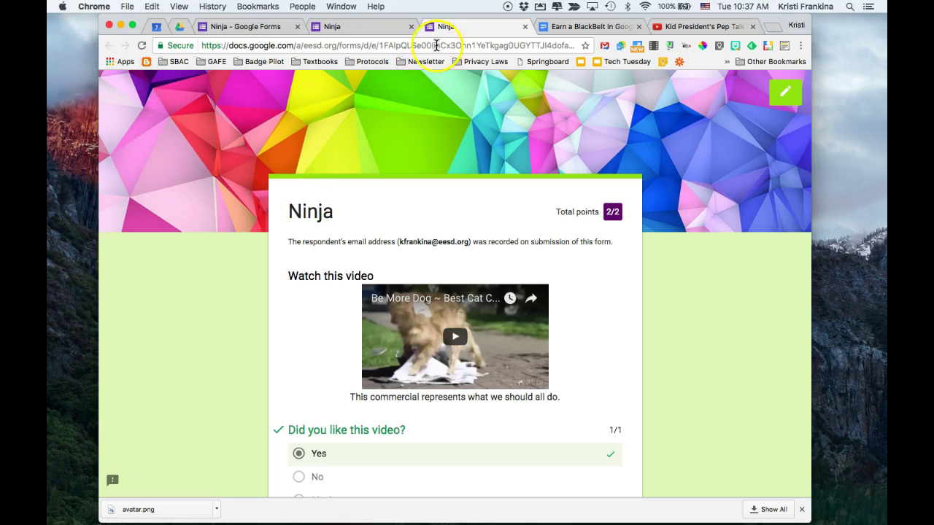
- From the thank-you page, open the previous-responses summary and browse the charts for all 6 responses
click(365, 27)
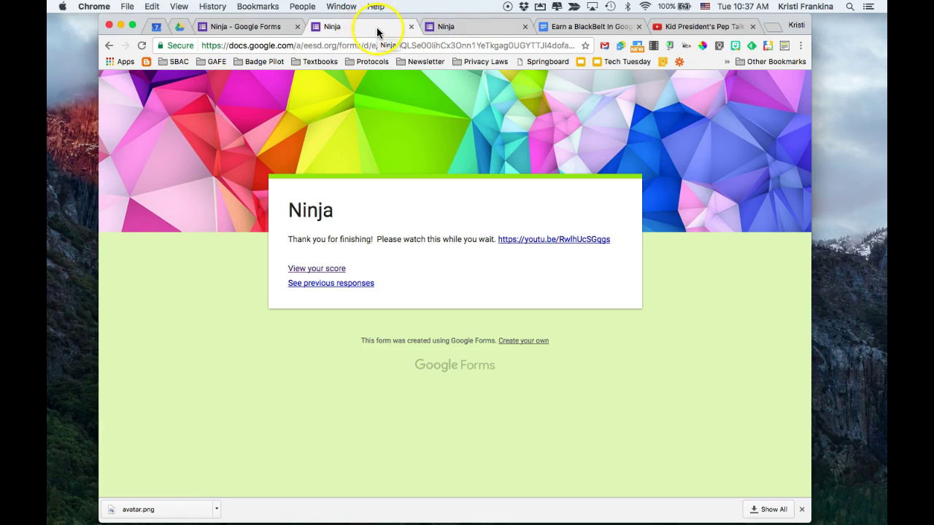
click(332, 292)
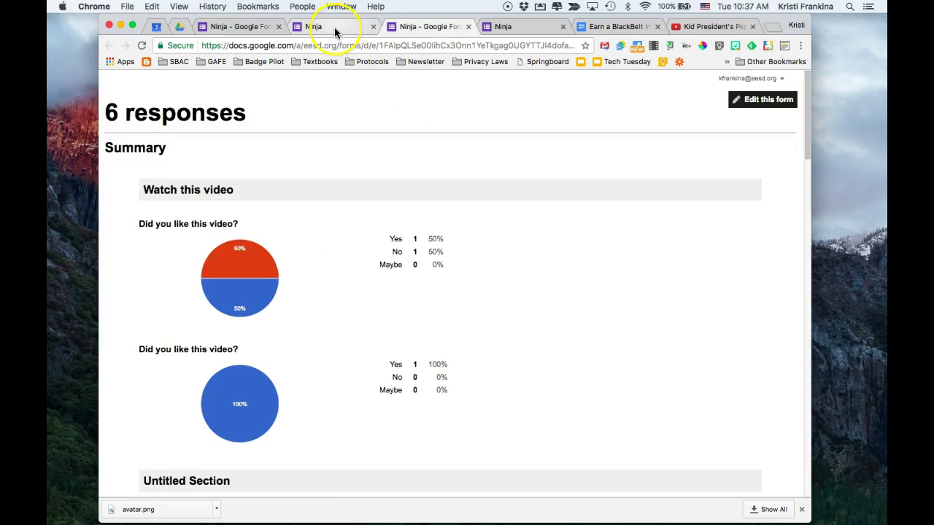
click(368, 288)
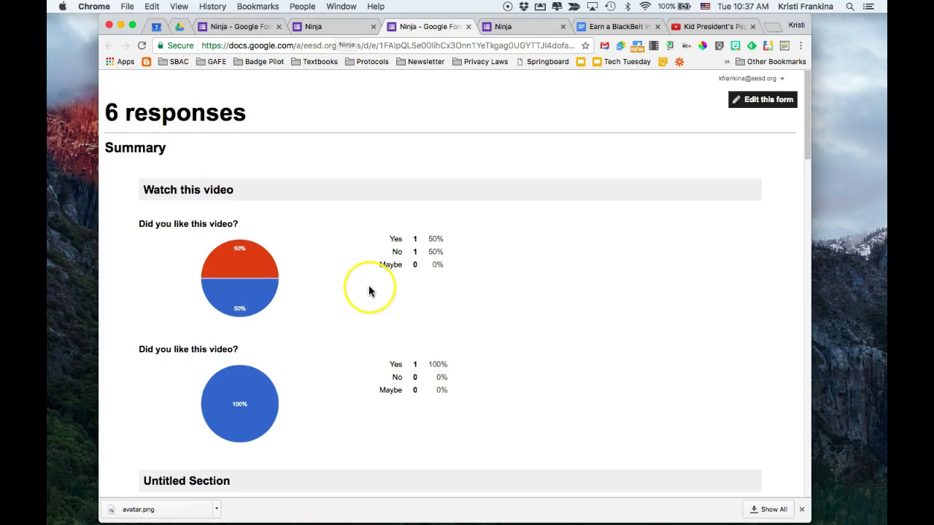
scroll(369, 291, down, 1)
scroll(369, 289, down, 2)
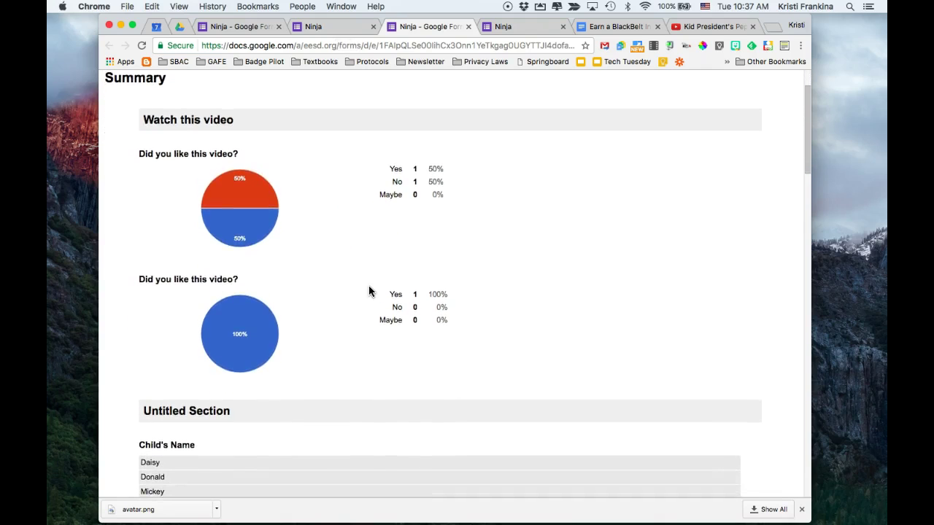
scroll(369, 286, down, 5)
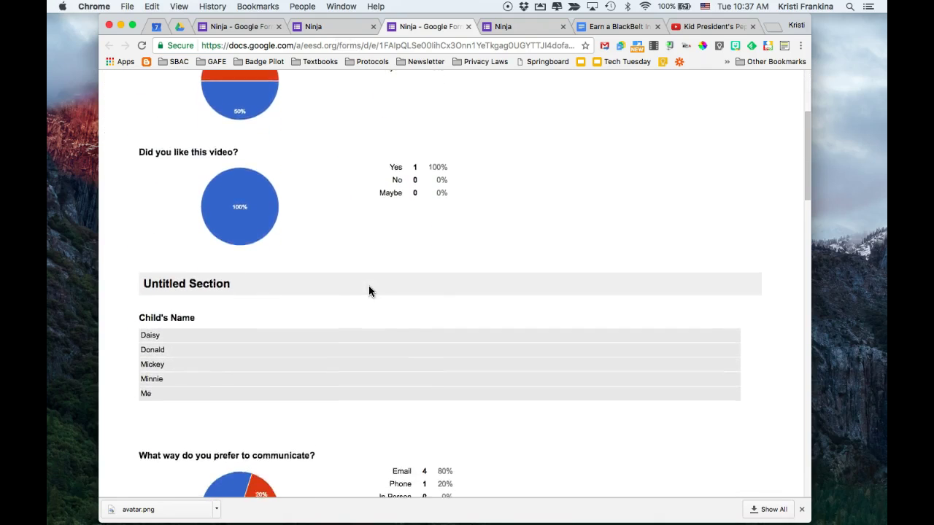
scroll(368, 291, down, 4)
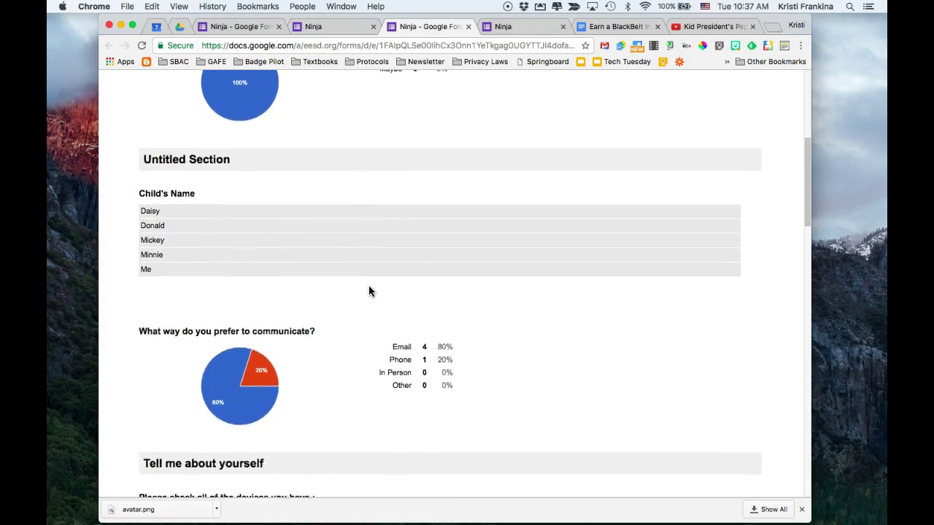
scroll(369, 291, down, 5)
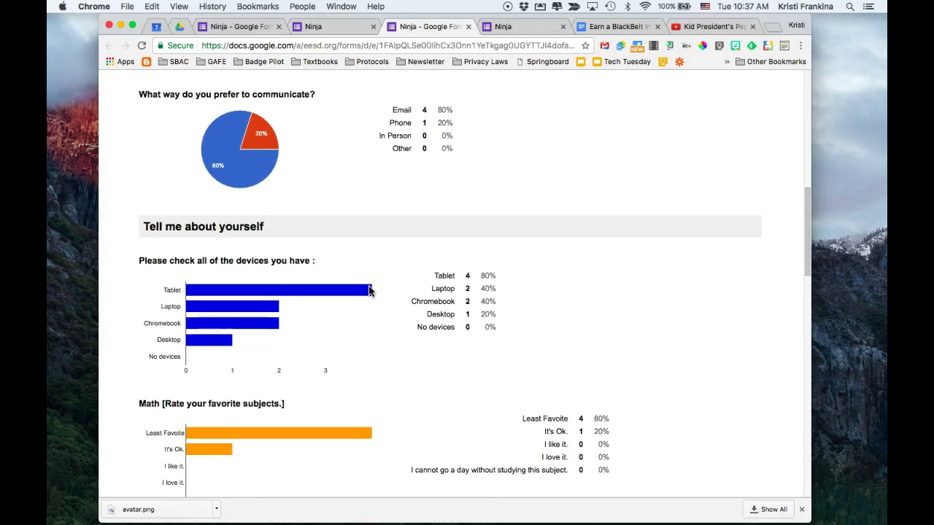